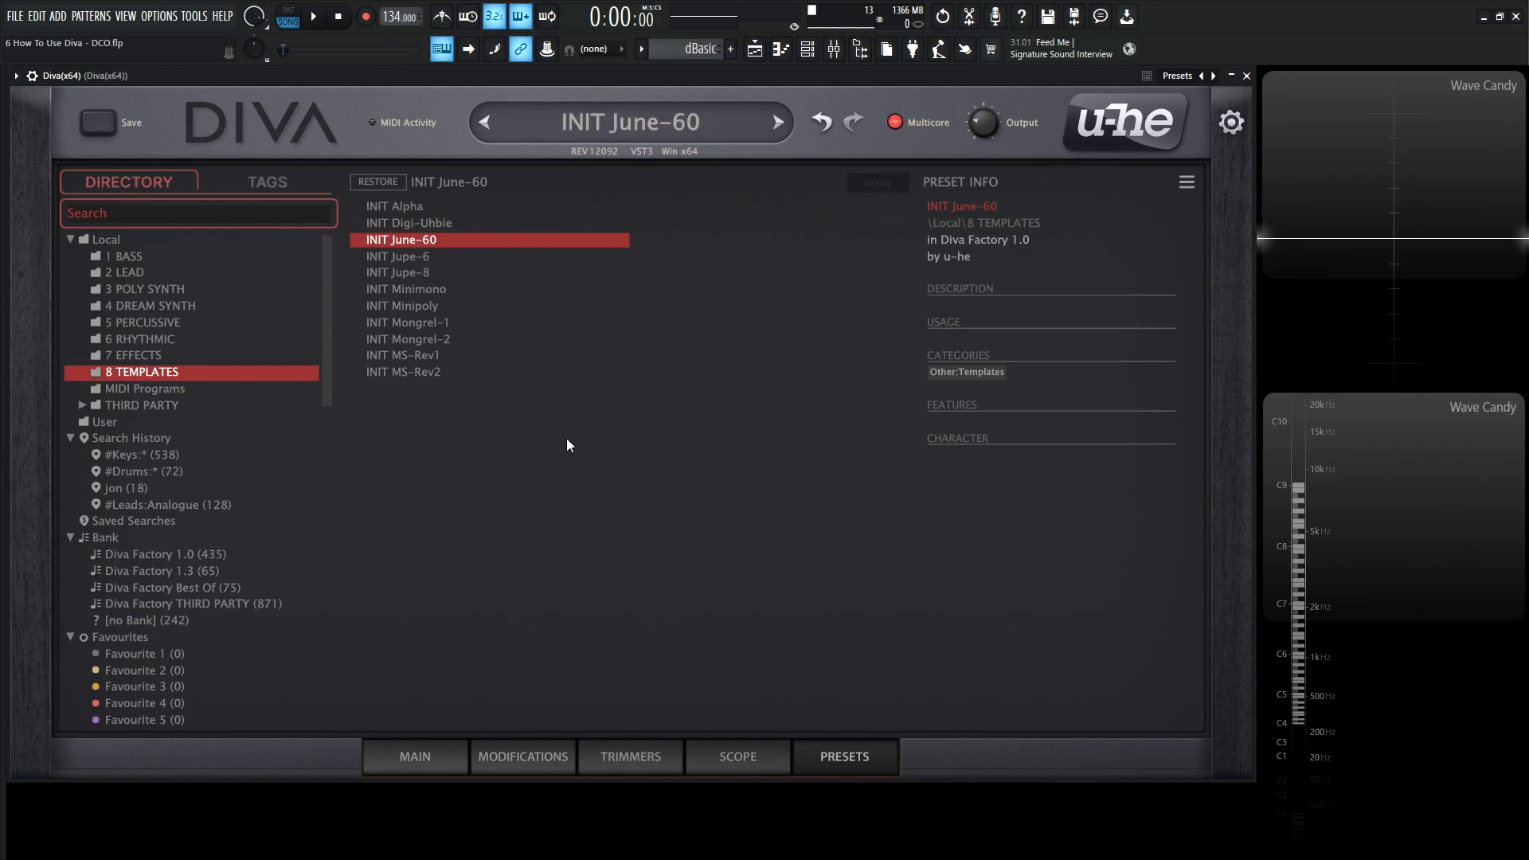
# Load the INIT June-60 template preset and open the synth's main page.
pyautogui.click(390, 257)
pyautogui.click(394, 238)
pyautogui.click(447, 754)
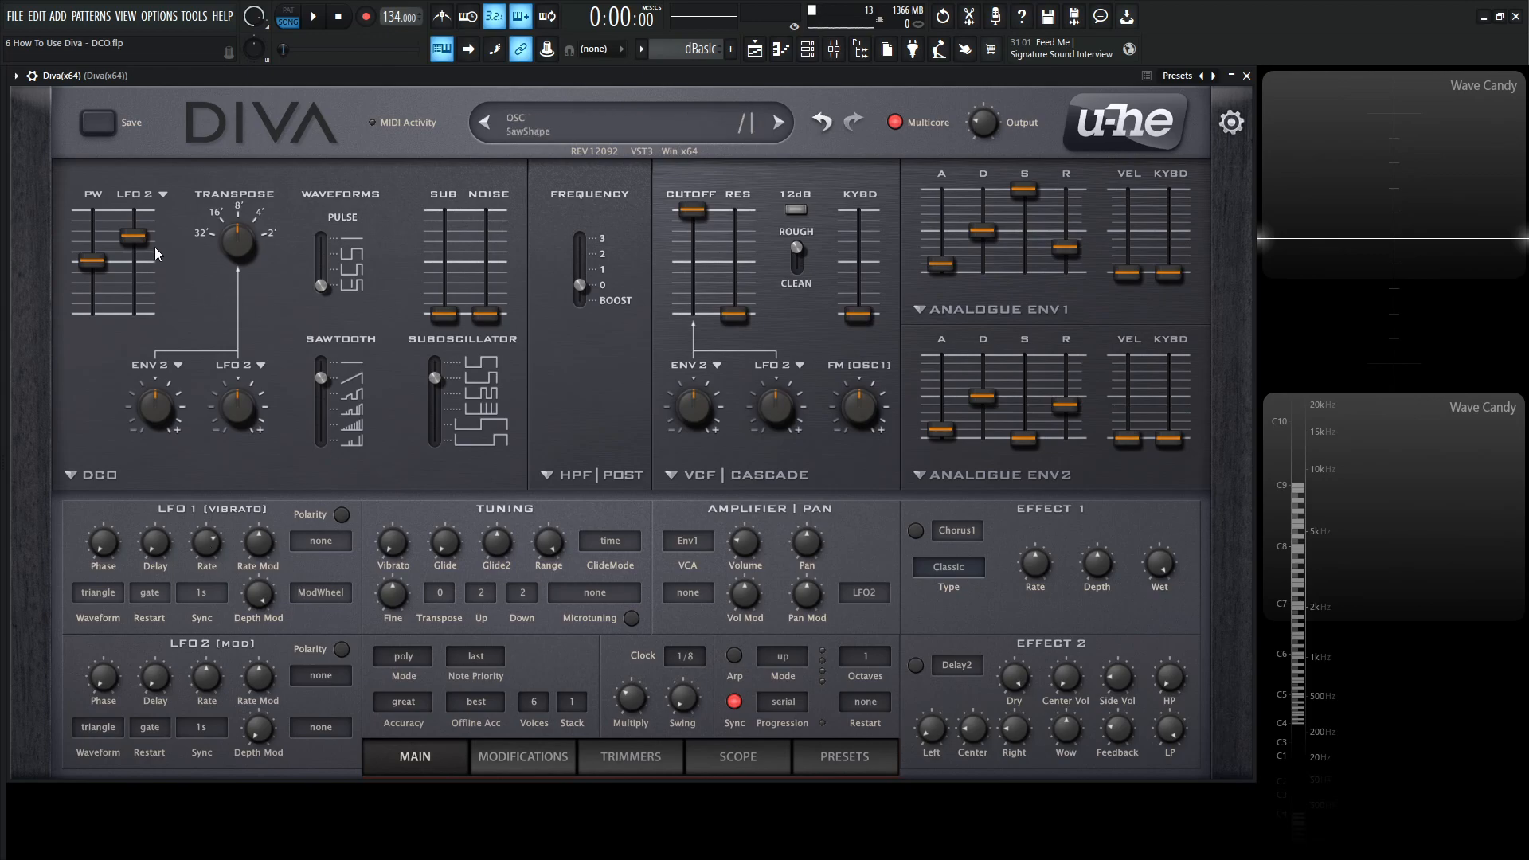
# Reset the DCO's pulse-width modulation depth to 0 and turn off the sawtooth and pulse waveforms.
pyautogui.doubleClick(133, 237)
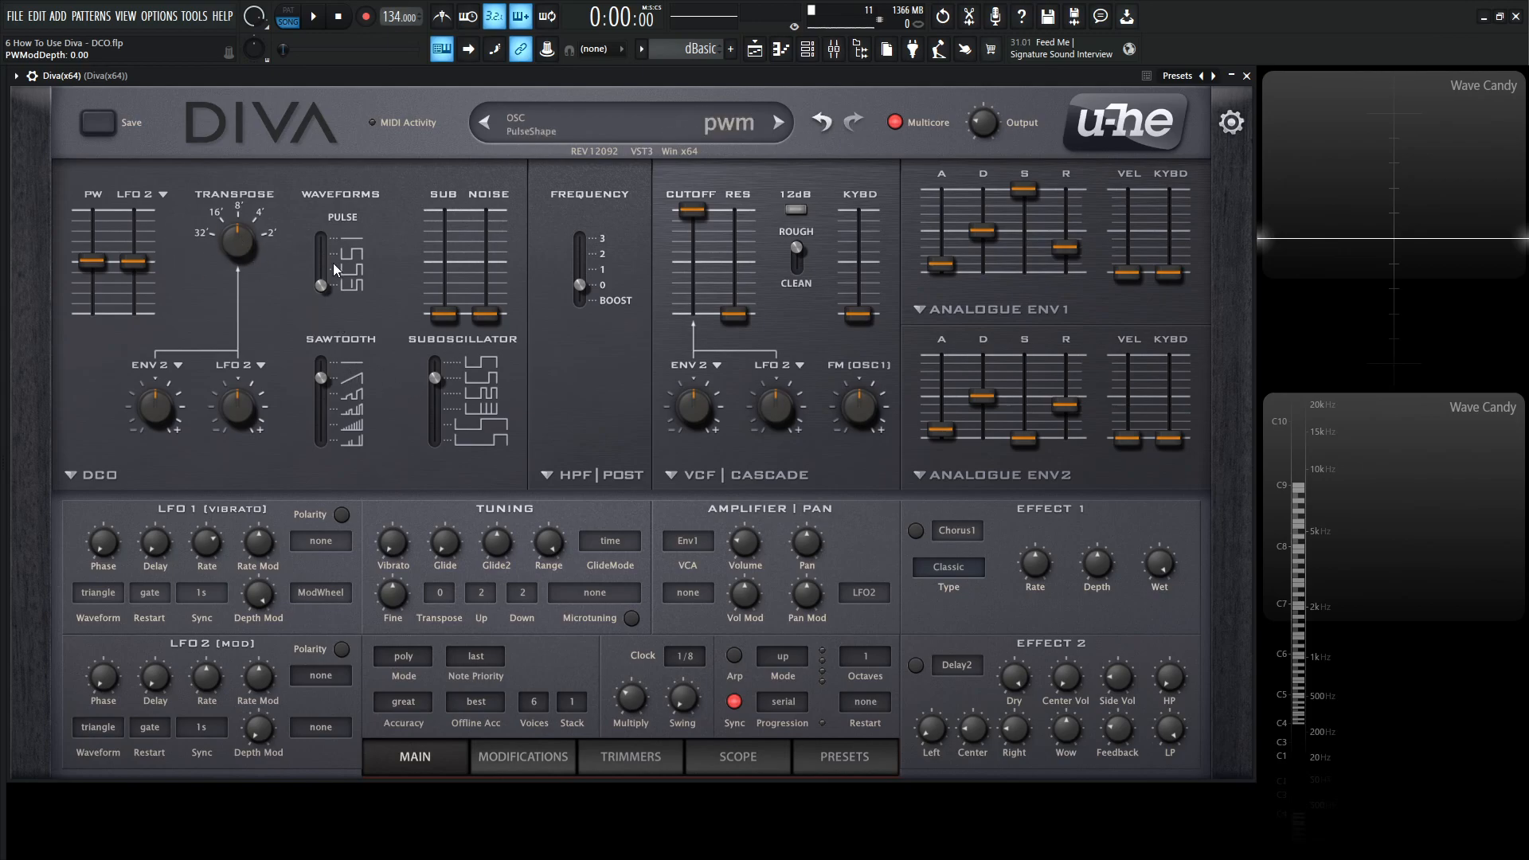
pyautogui.click(323, 379)
pyautogui.moveTo(323, 379); pyautogui.dragTo(323, 360)
pyautogui.moveTo(323, 283); pyautogui.dragTo(321, 236)
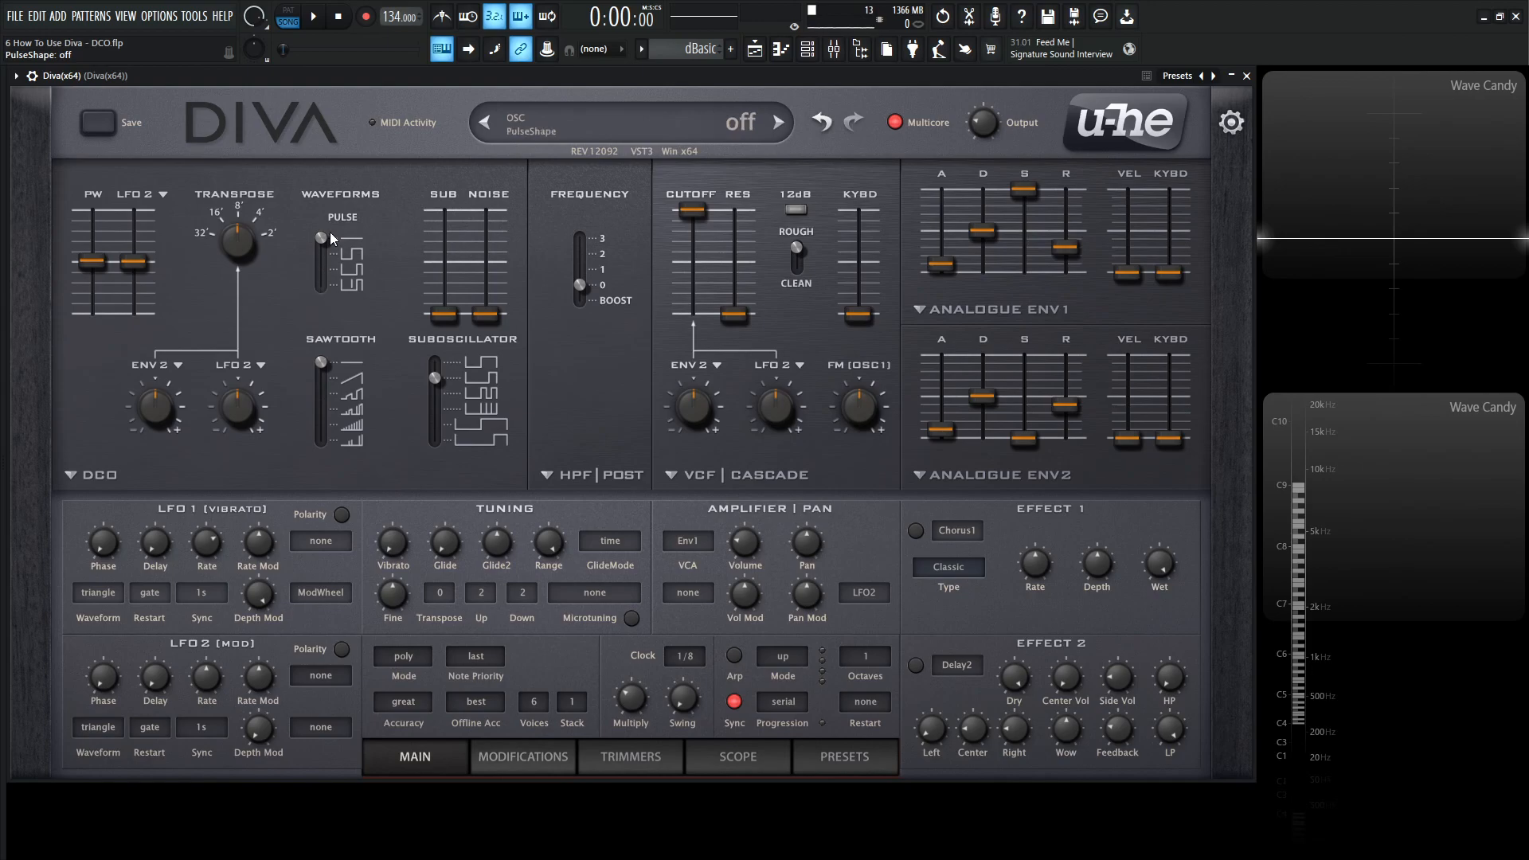
# Set the DCO's pulse waveform to the square shape and play a test note.
pyautogui.moveTo(322, 240); pyautogui.dragTo(322, 253)
pyautogui.moveTo(311, 263); pyautogui.dragTo(343, 209)
pyautogui.press('n')
pyautogui.moveTo(322, 237); pyautogui.dragTo(320, 252)
pyautogui.press('v')
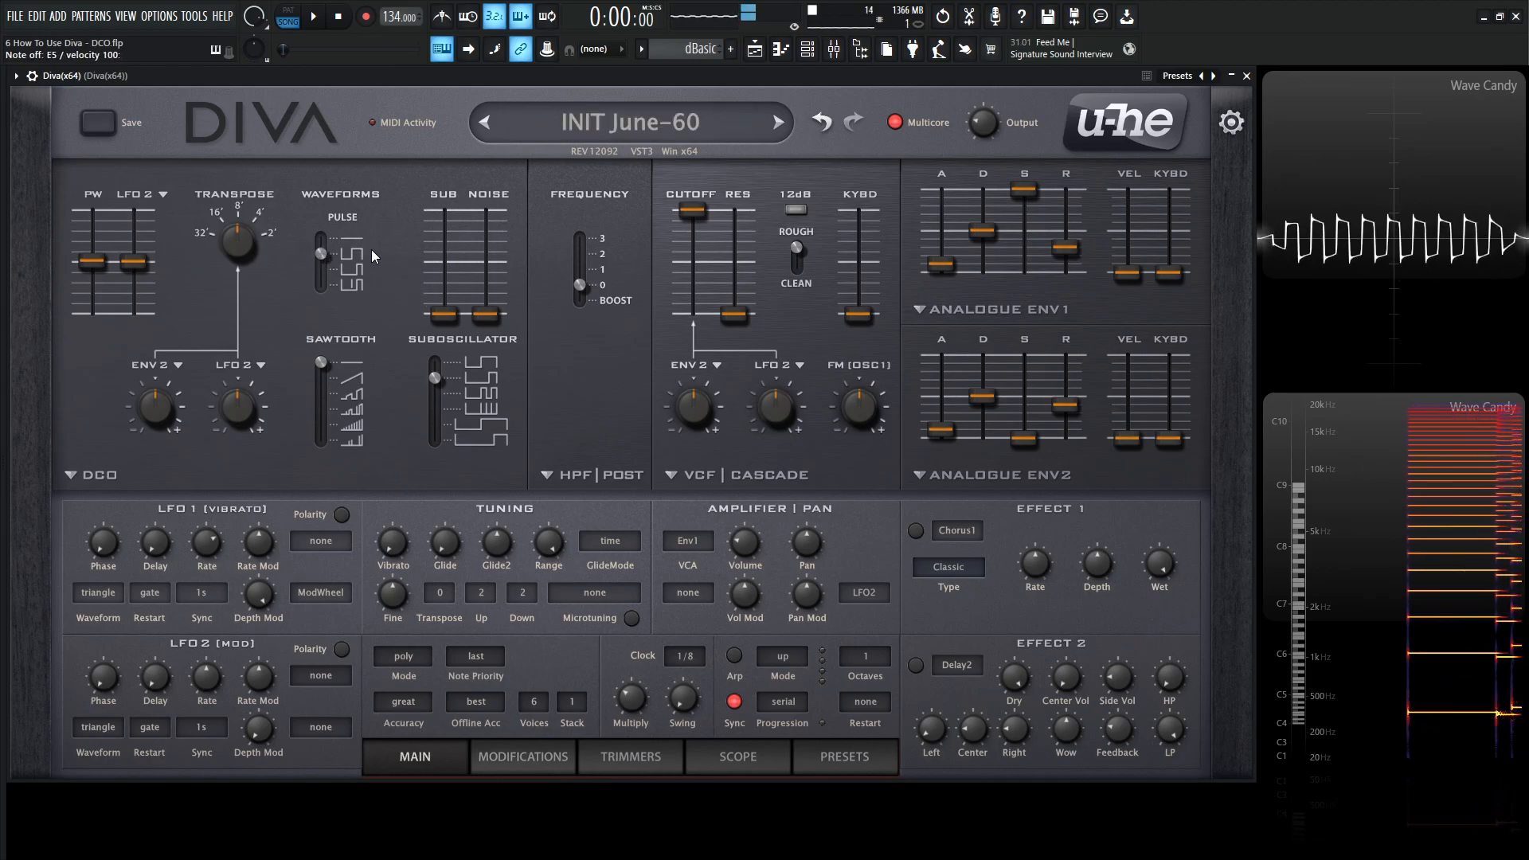
# Audition the narrower pulse shape with a test note, and switch the pulse waveform to pwm.
pyautogui.moveTo(322, 256); pyautogui.dragTo(328, 272)
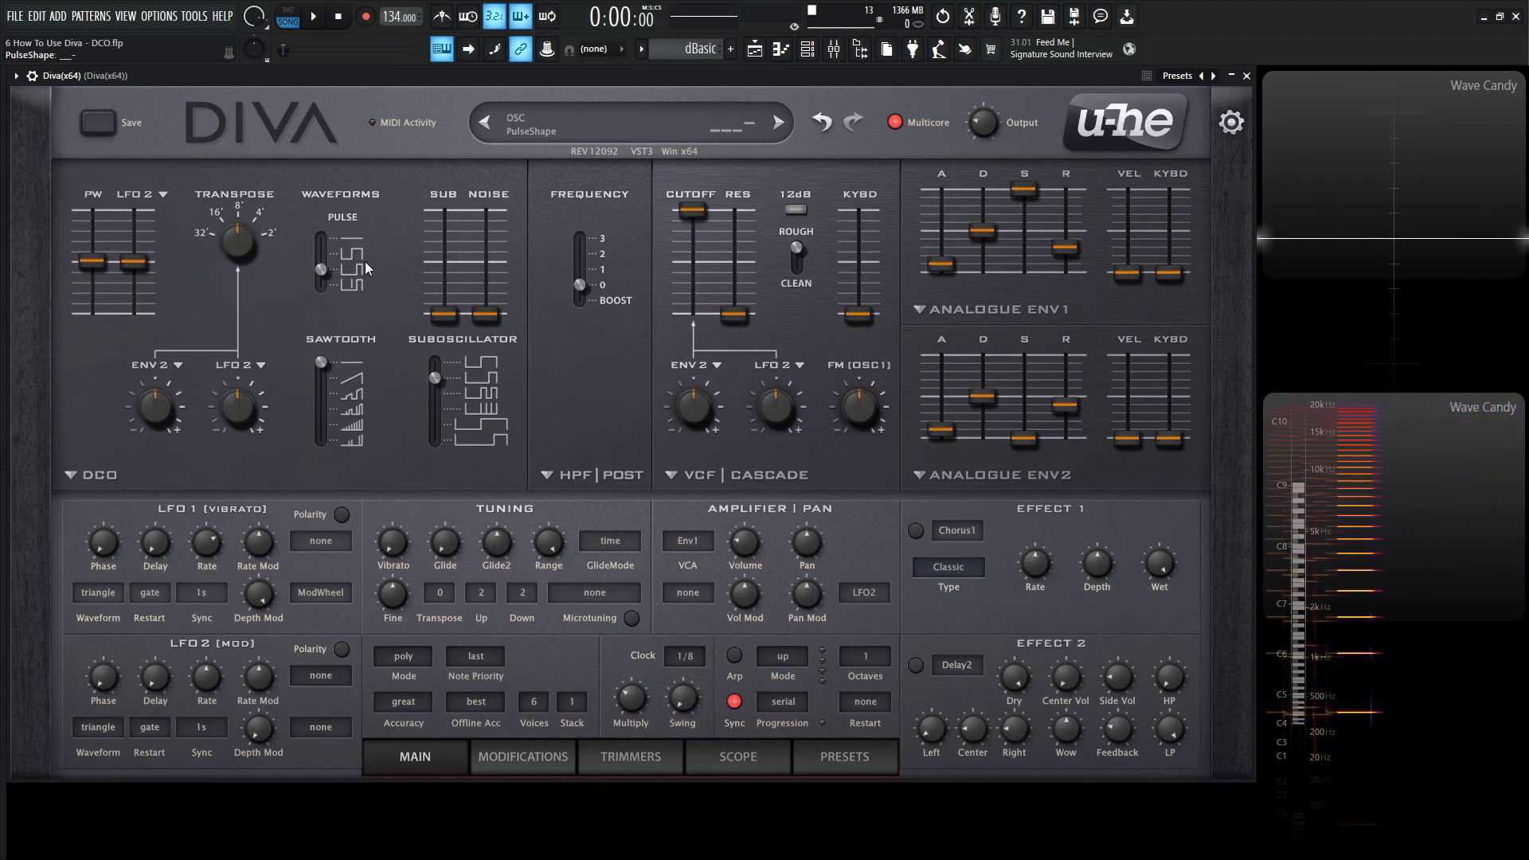
pyautogui.press('v')
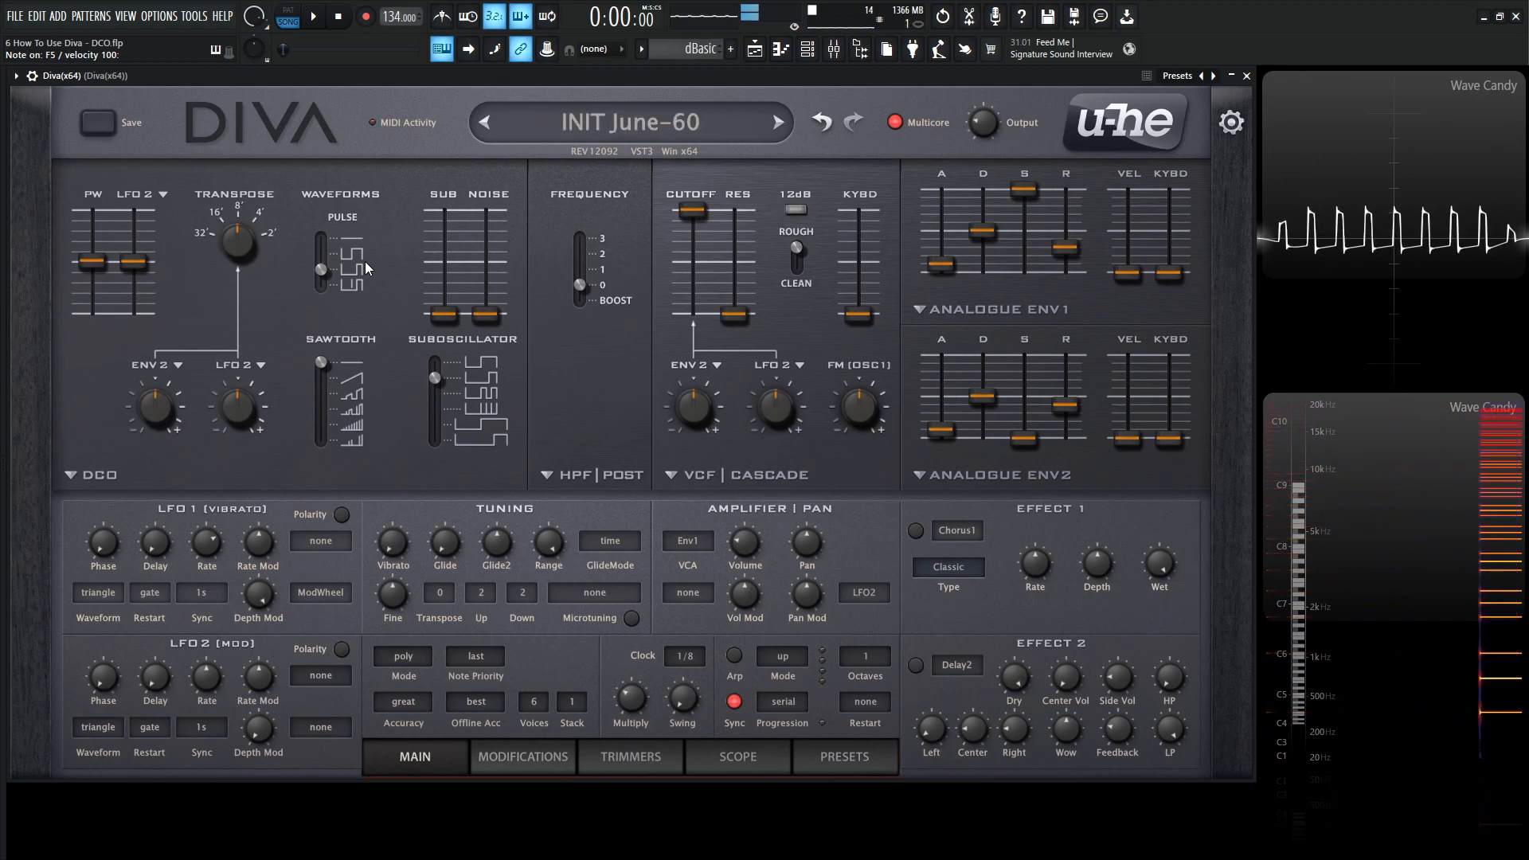
pyautogui.moveTo(325, 275); pyautogui.dragTo(320, 304)
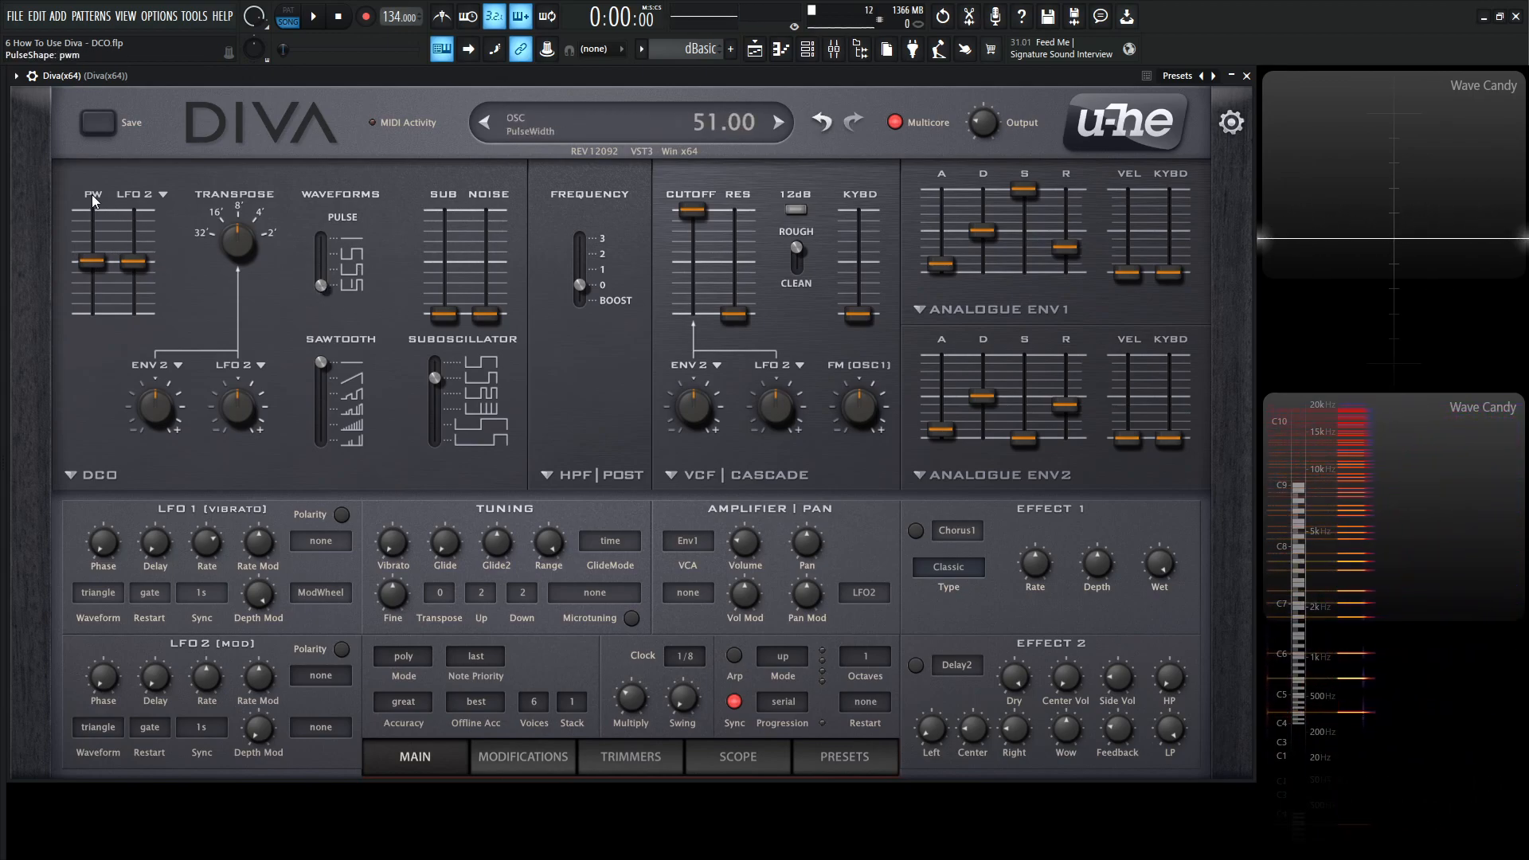
# Sweep the pulse width up to 100 and return it to 50.
pyautogui.moveTo(93, 266); pyautogui.dragTo(63, 131)
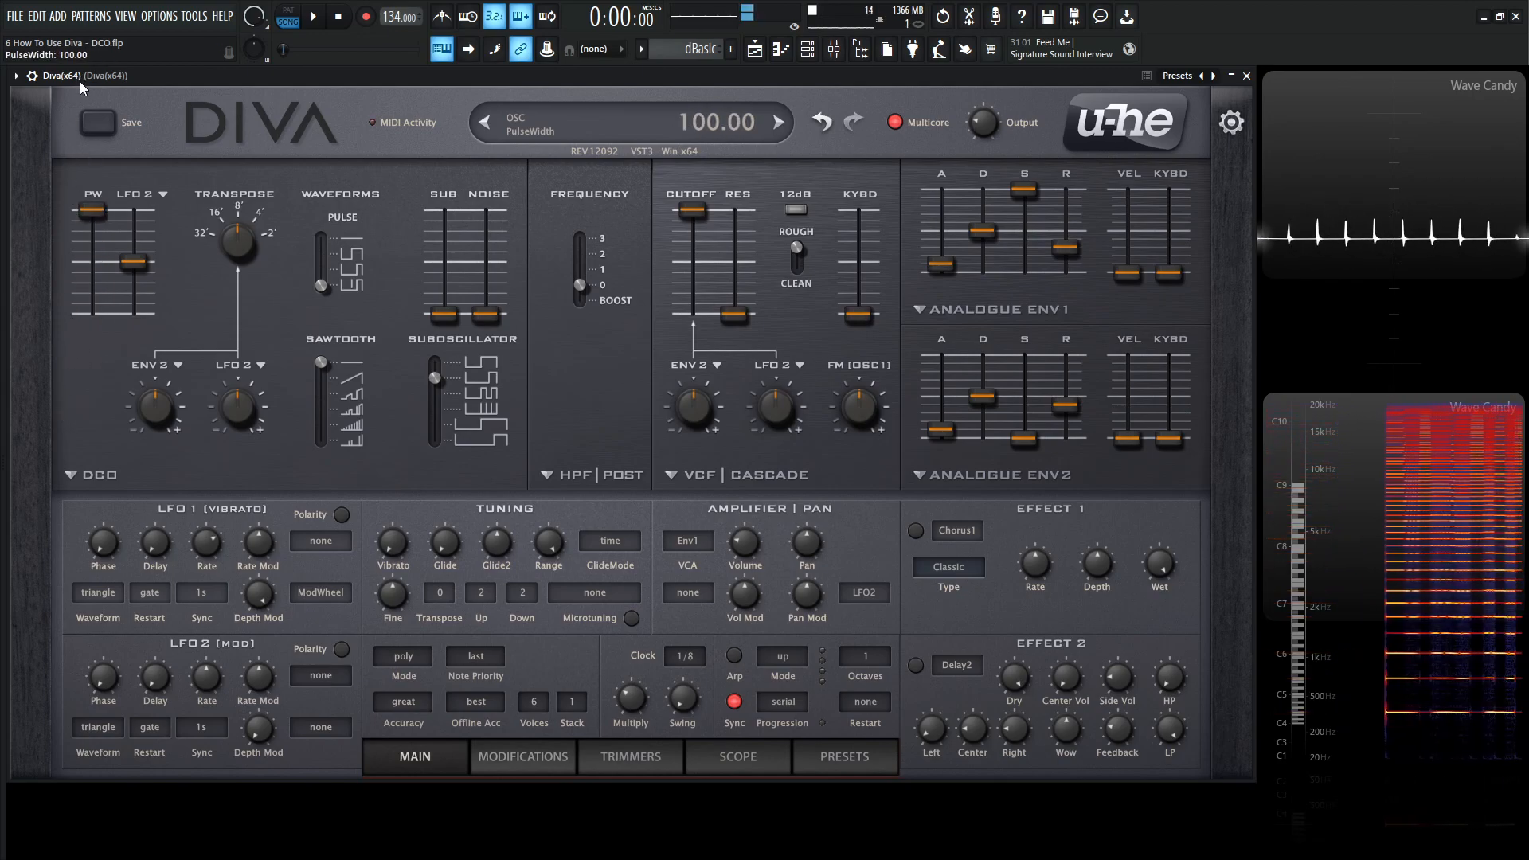
pyautogui.moveTo(92, 210); pyautogui.dragTo(95, 258)
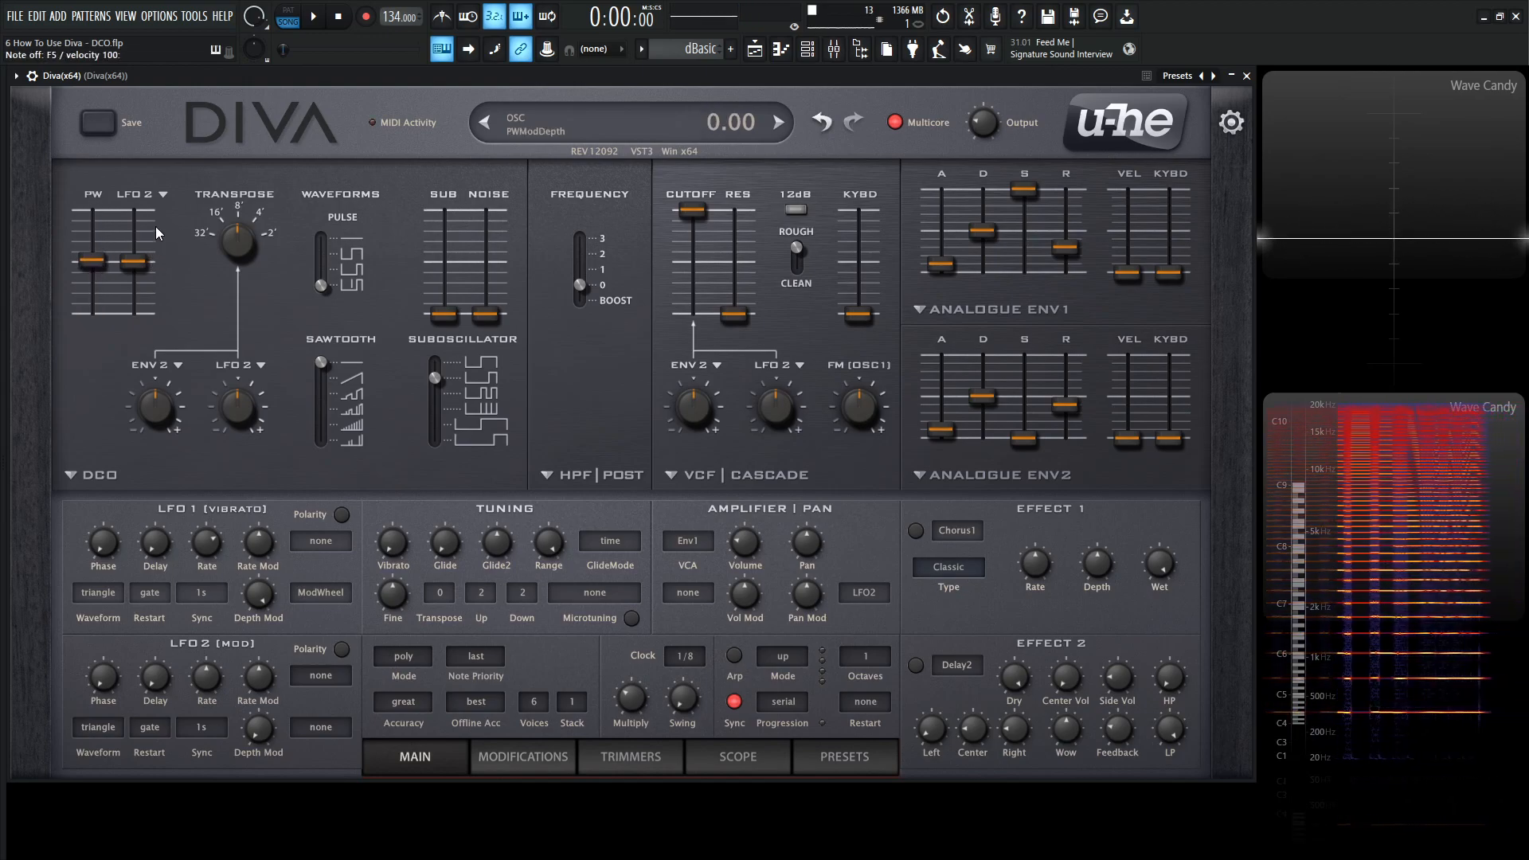
pyautogui.moveTo(90, 260); pyautogui.dragTo(85, 263)
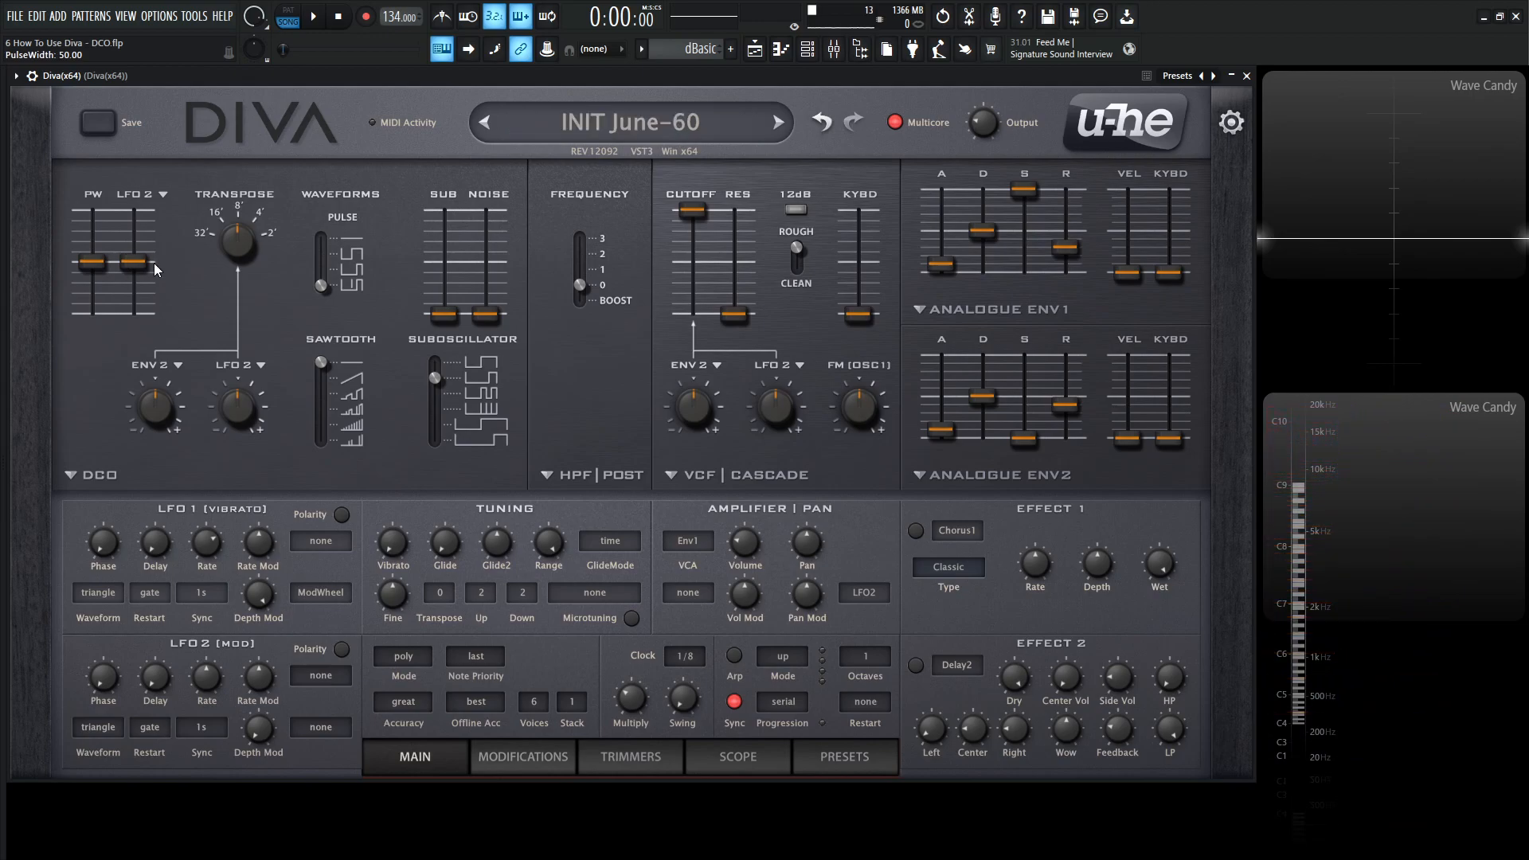
# Audition LFO 2 pulse-width modulation at a depth of 24.50, and reset the depth to 0.
pyautogui.moveTo(140, 265); pyautogui.dragTo(135, 218)
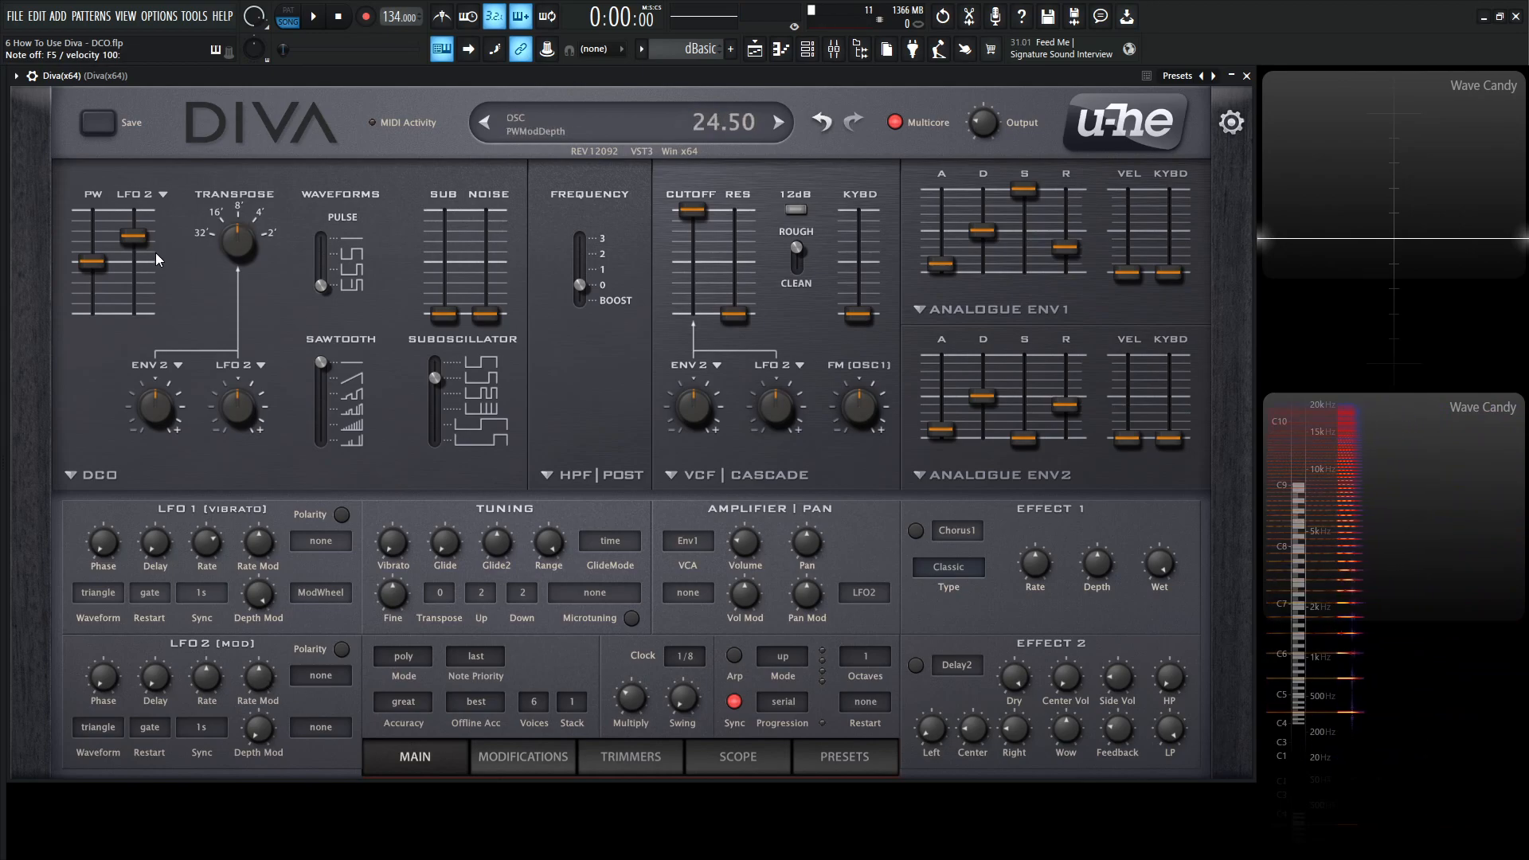
pyautogui.press('v')
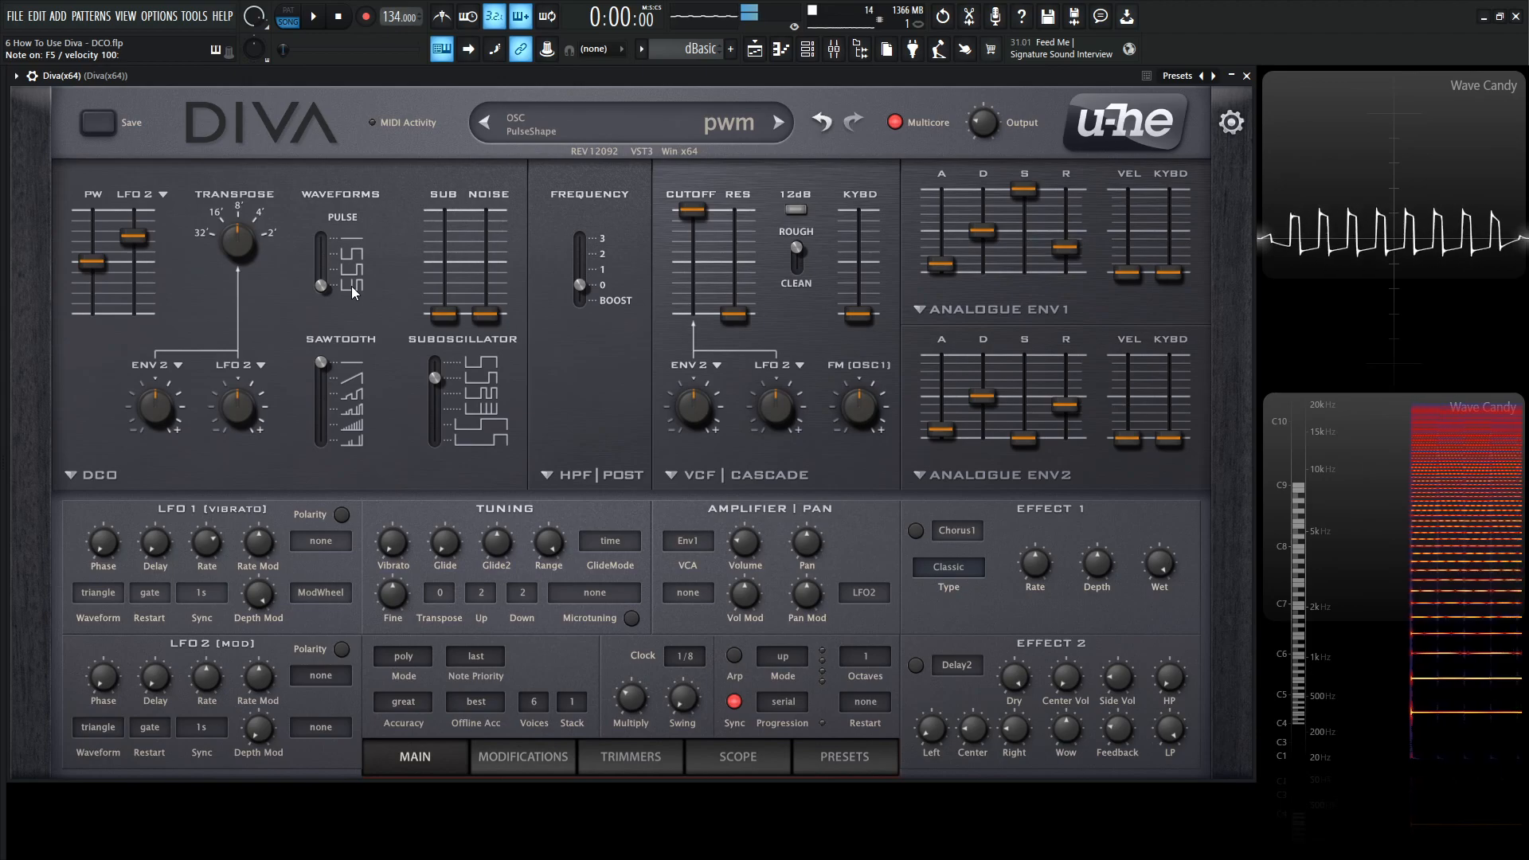
pyautogui.doubleClick(140, 236)
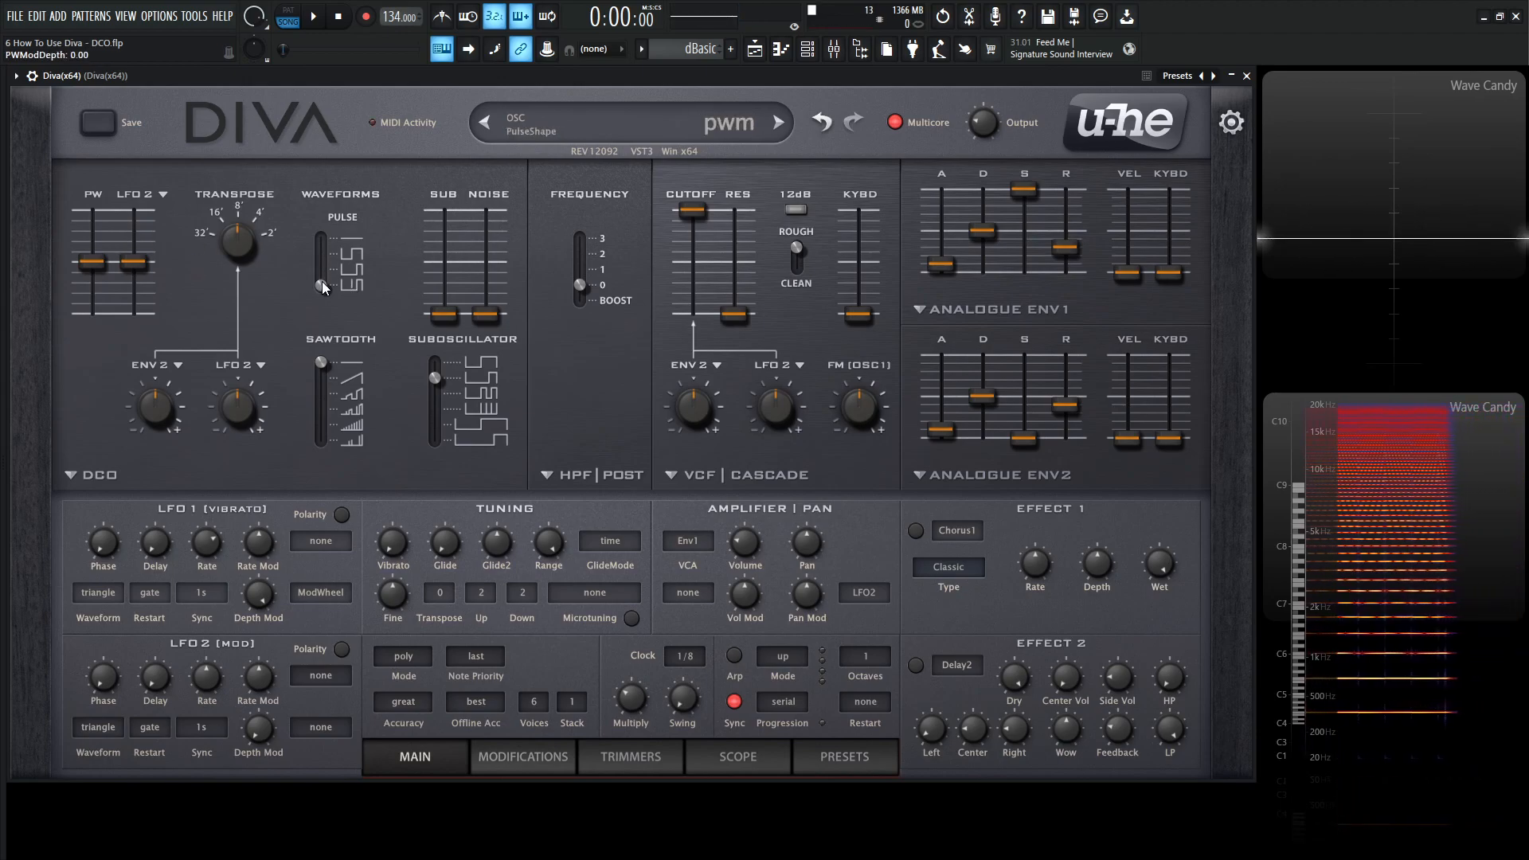
# Turn off the pulse waveform, select the plain sawtooth shape and play a test note.
pyautogui.moveTo(321, 280); pyautogui.dragTo(321, 156)
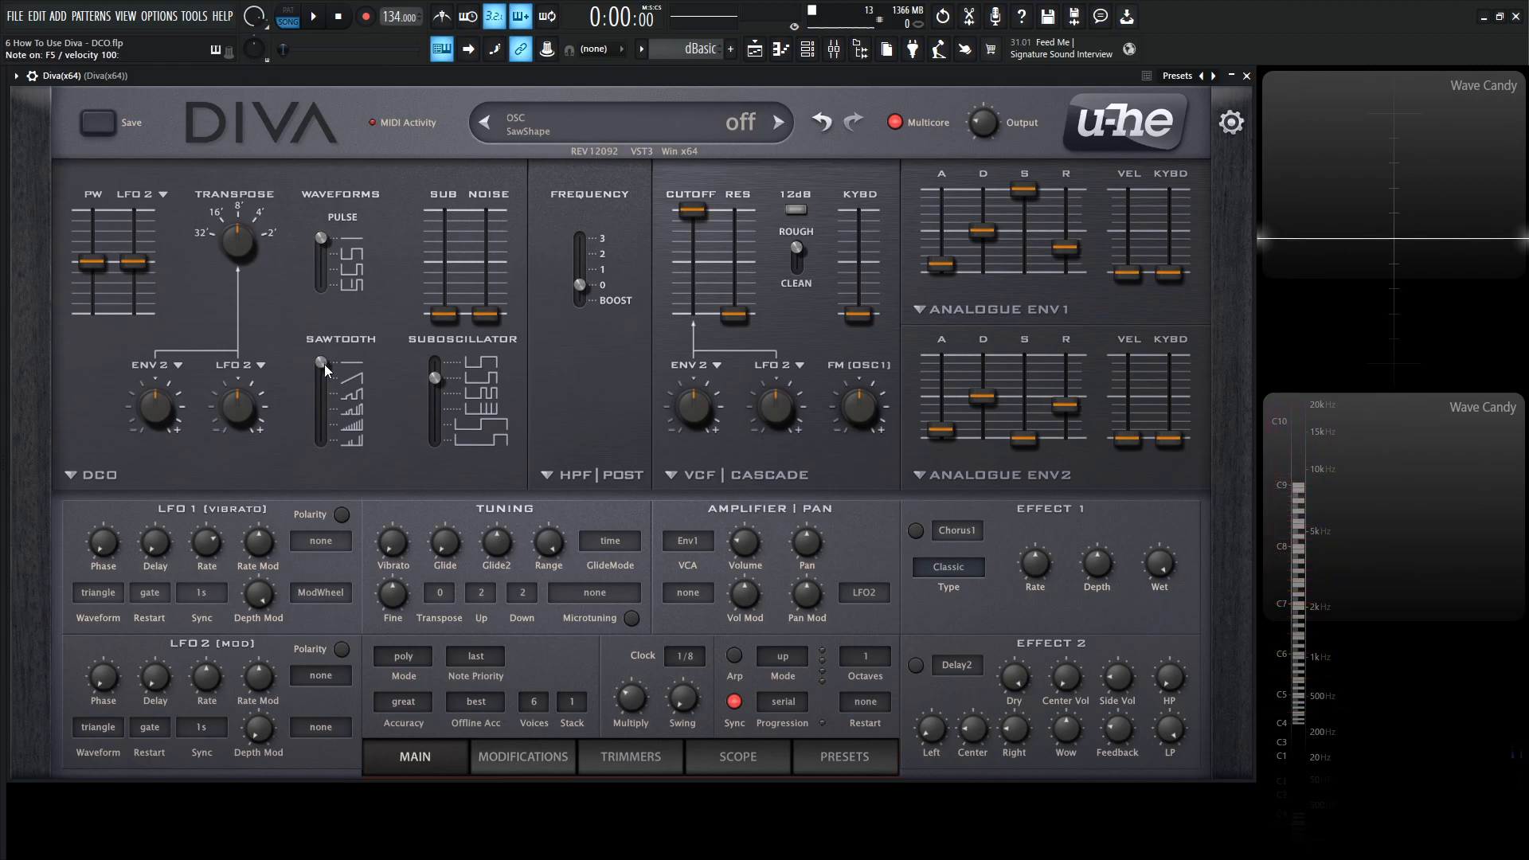
pyautogui.moveTo(324, 365); pyautogui.dragTo(318, 379)
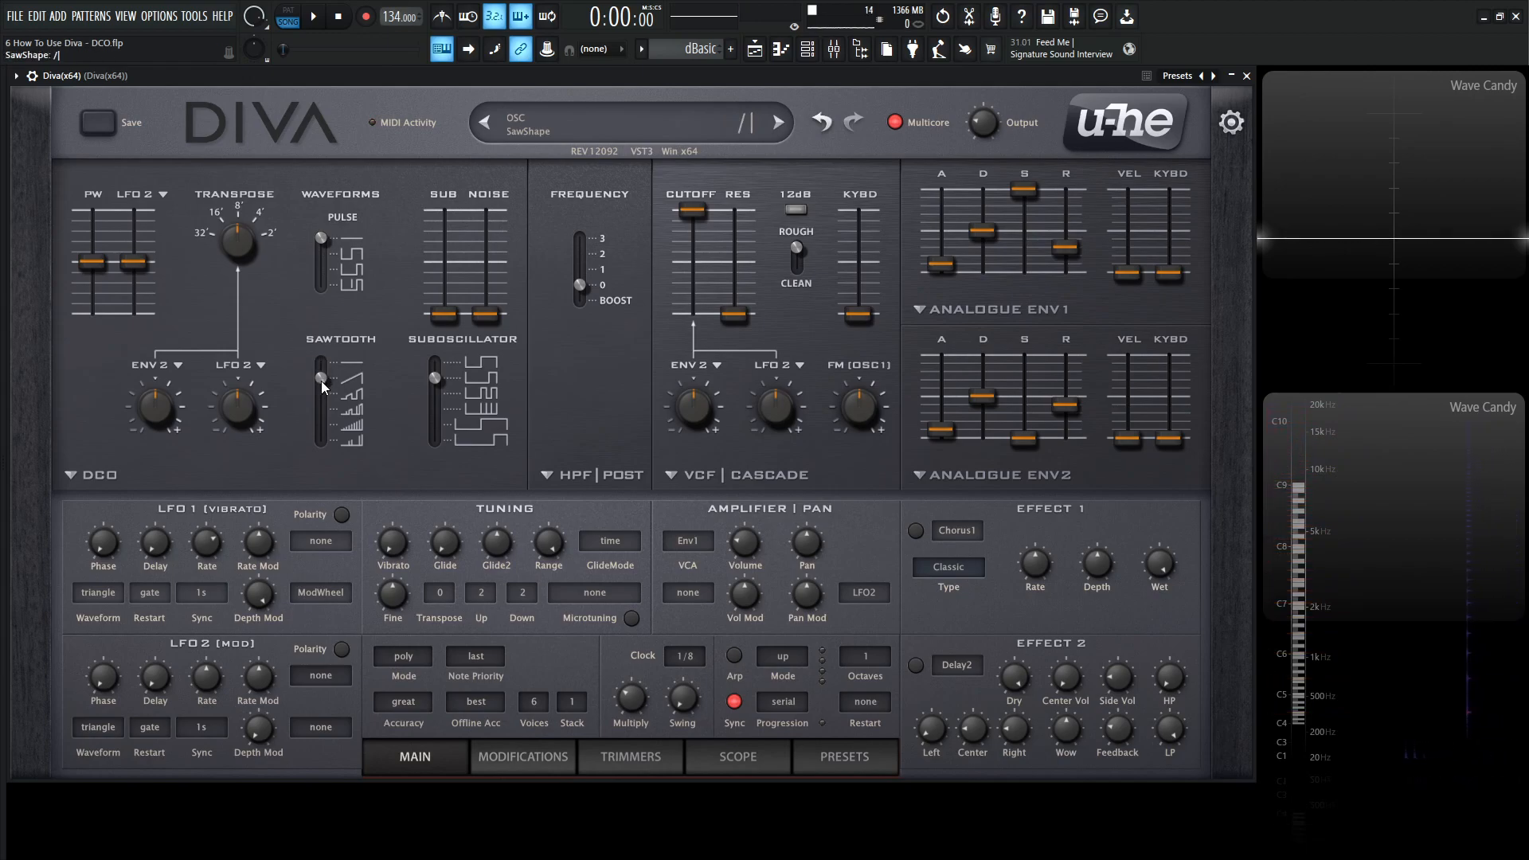
pyautogui.press('r')
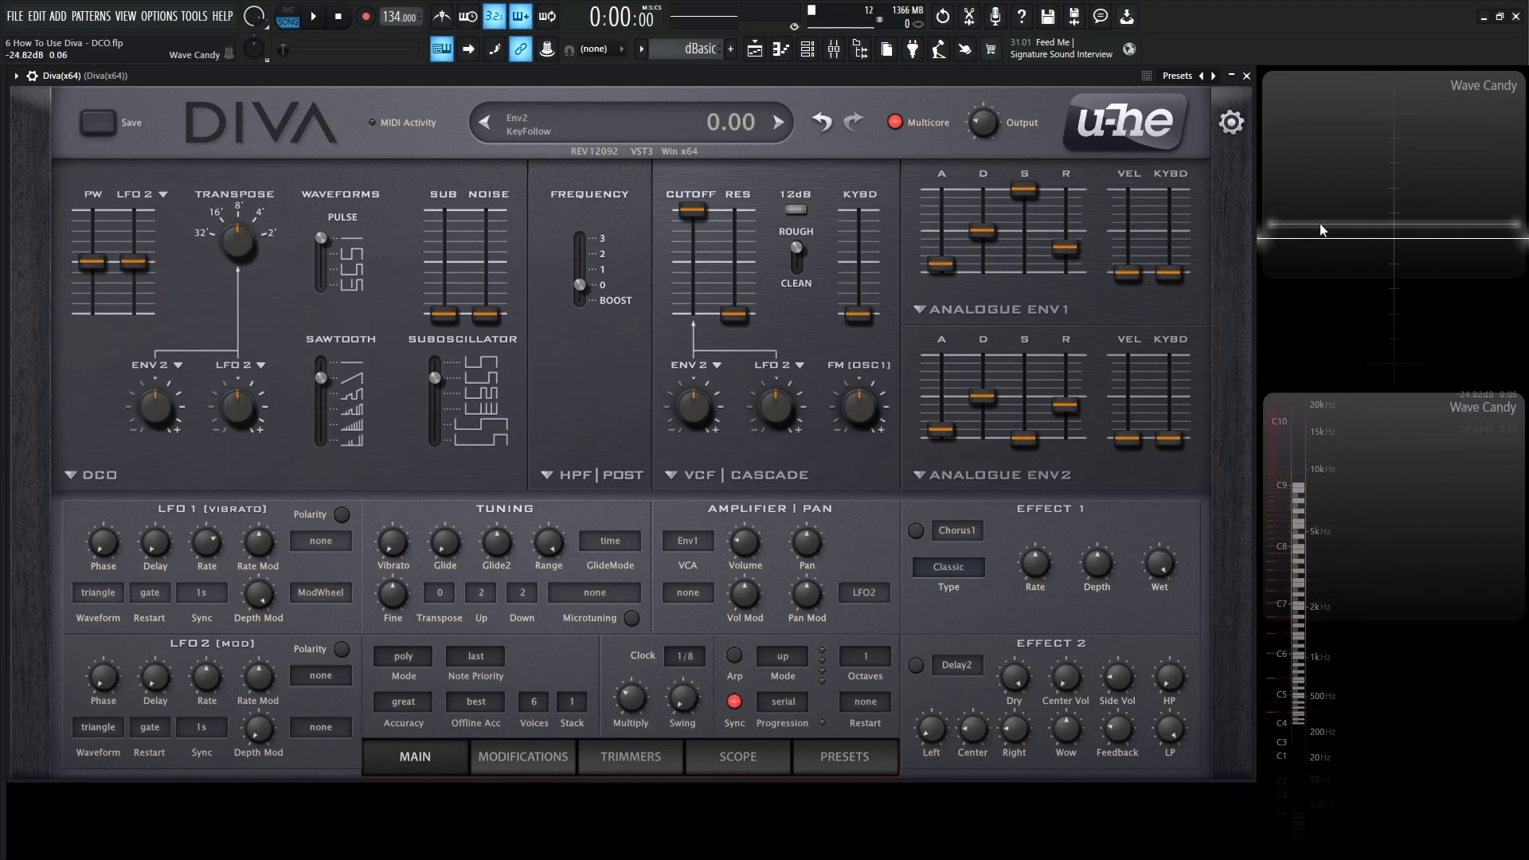
# Set the sawtooth to its fourth option and audition it with modulation depth 34.50 and a varied pulse width, resetting both sliders.
pyautogui.moveTo(328, 385)
pyautogui.mouseDown()
pyautogui.moveTo(325, 457)
pyautogui.moveTo(313, 373)
pyautogui.moveTo(321, 414)
pyautogui.mouseUp()
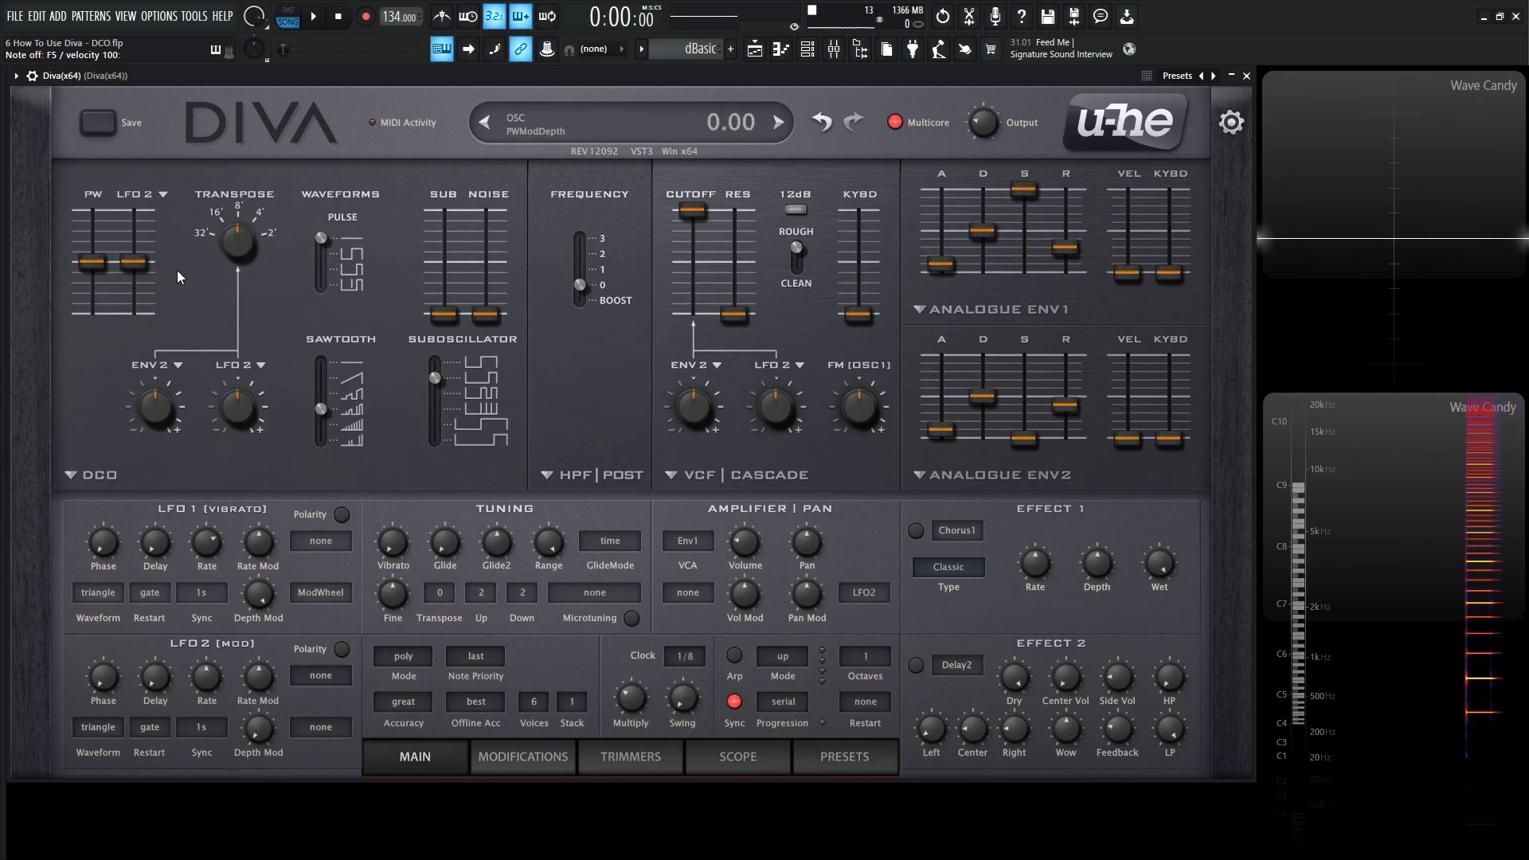
pyautogui.moveTo(137, 264); pyautogui.dragTo(163, 230)
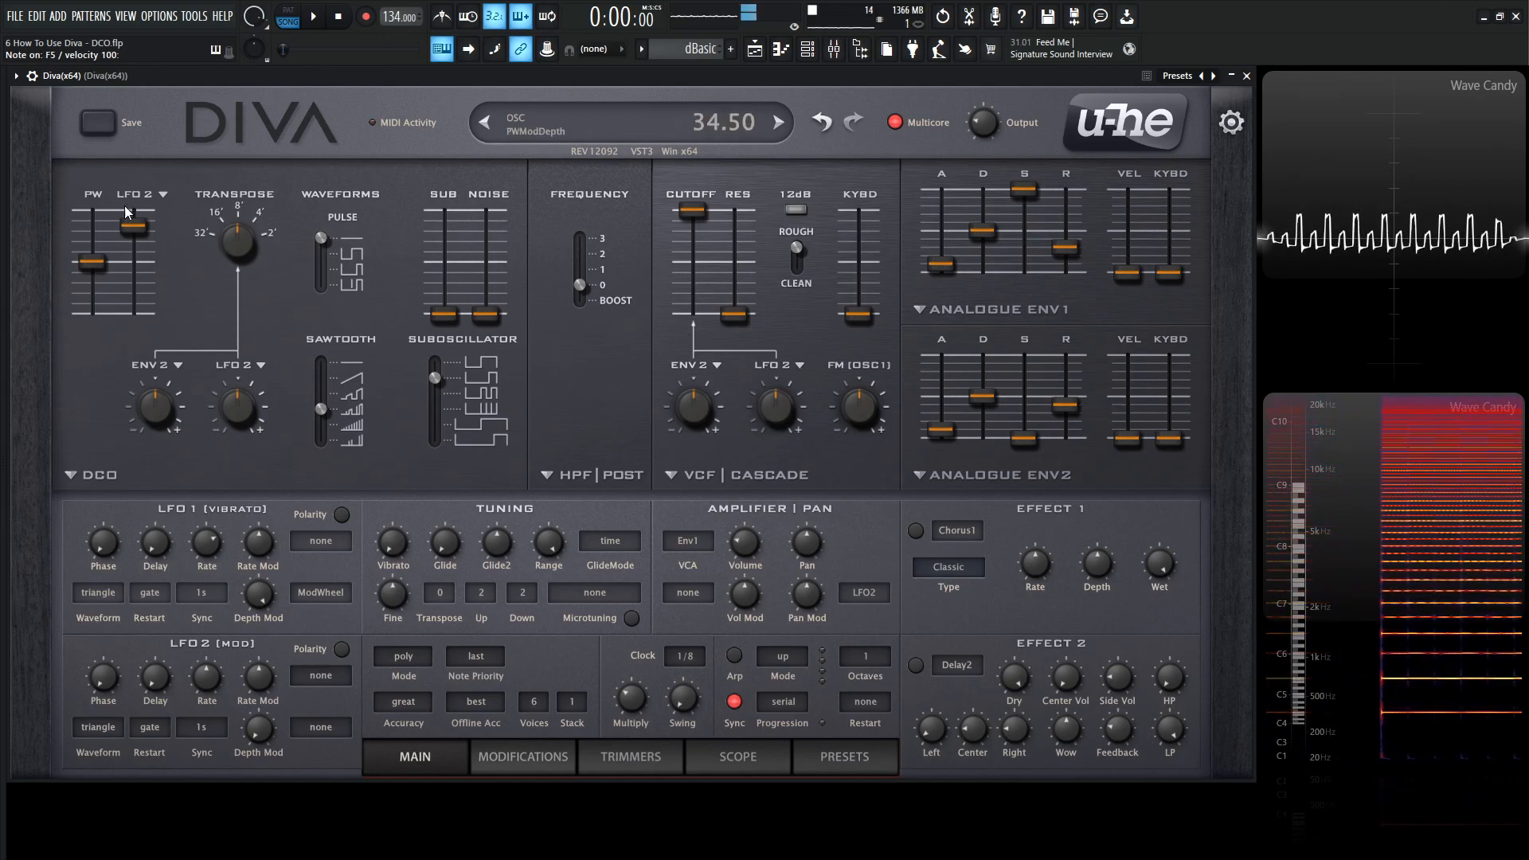
pyautogui.moveTo(127, 227); pyautogui.dragTo(87, 265)
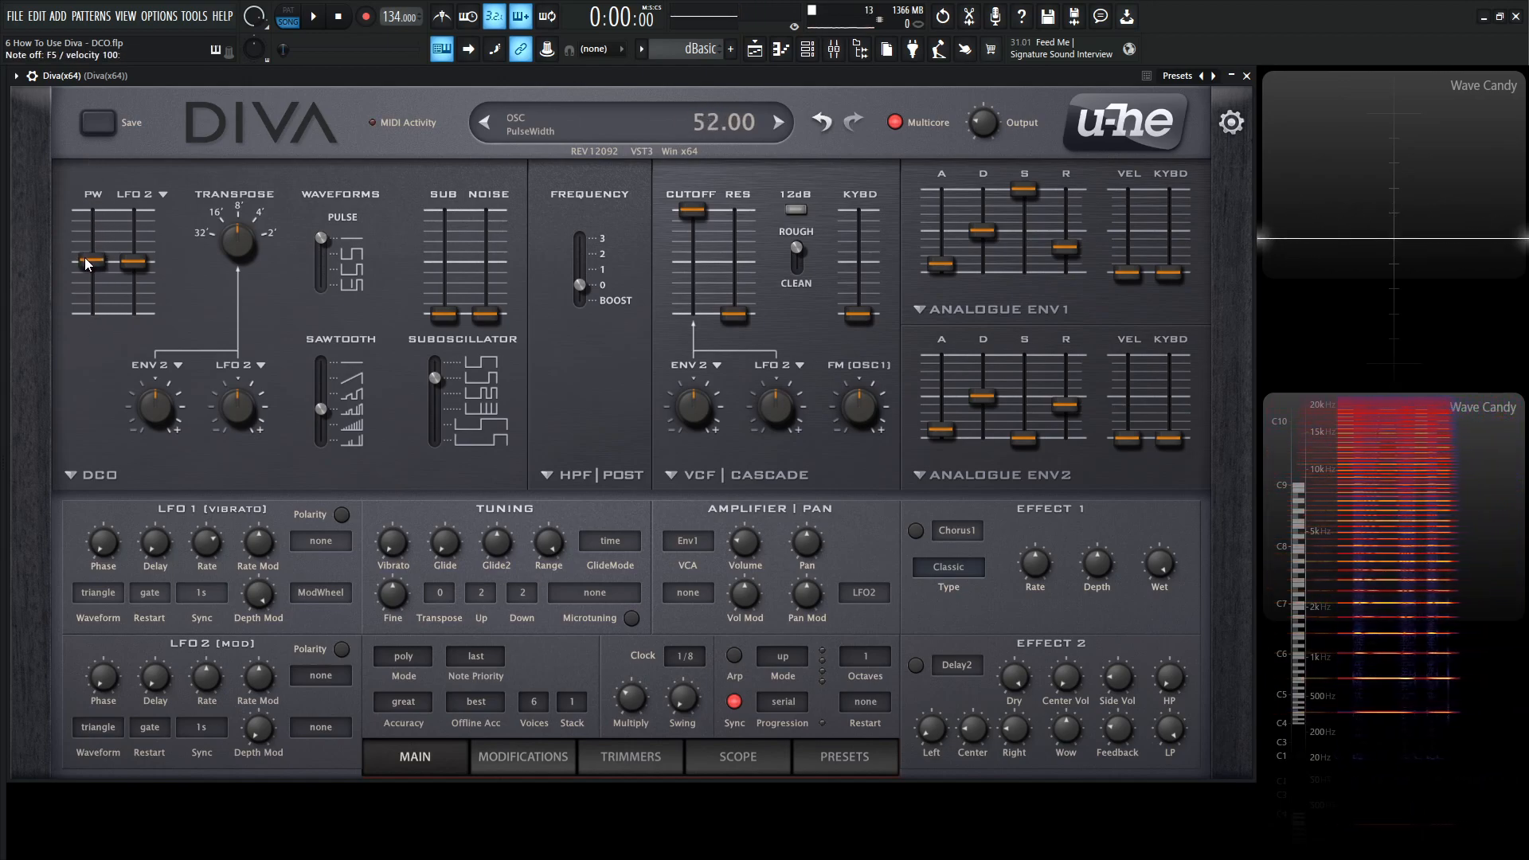
pyautogui.moveTo(87, 265)
pyautogui.mouseDown()
pyautogui.moveTo(97, 309)
pyautogui.moveTo(90, 188)
pyautogui.moveTo(88, 306)
pyautogui.moveTo(89, 261)
pyautogui.mouseUp()
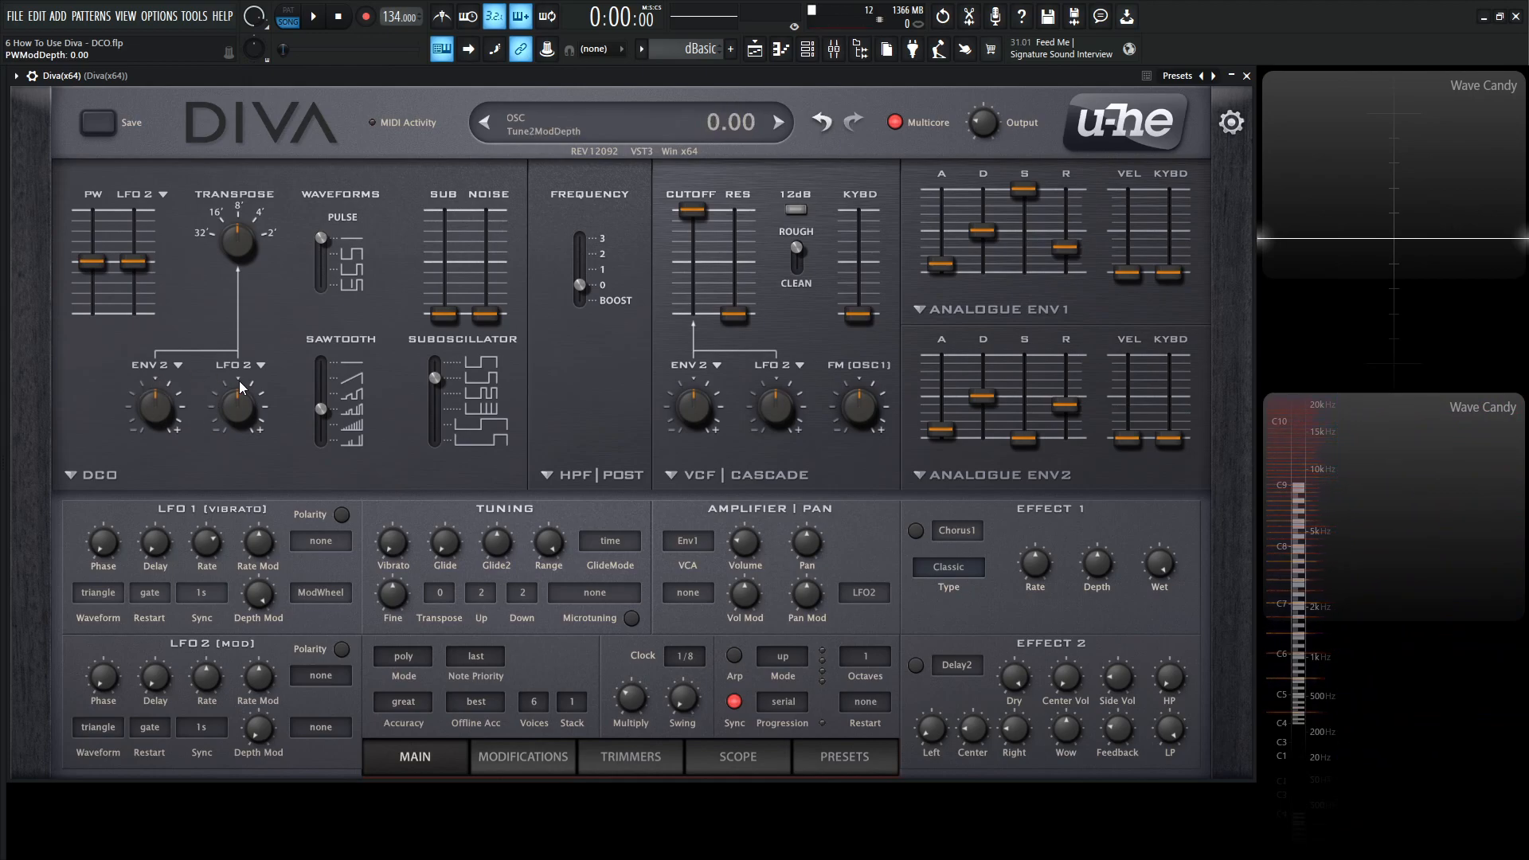
# Assign LFO 2 as the first transpose modulation source and switch the oscillator from sawtooth to the square pulse.
pyautogui.click(175, 368)
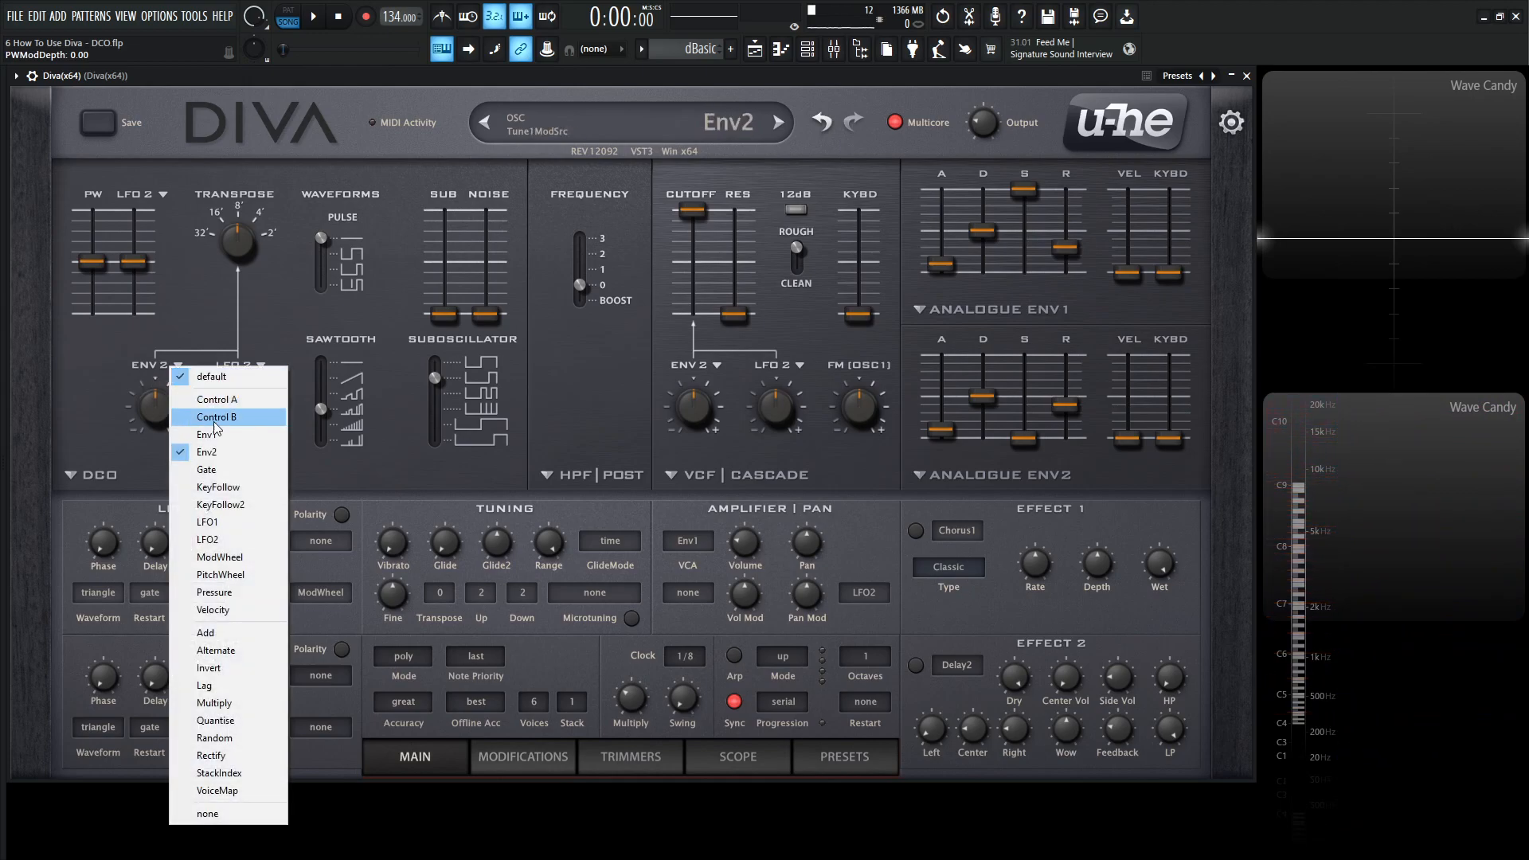
pyautogui.click(211, 539)
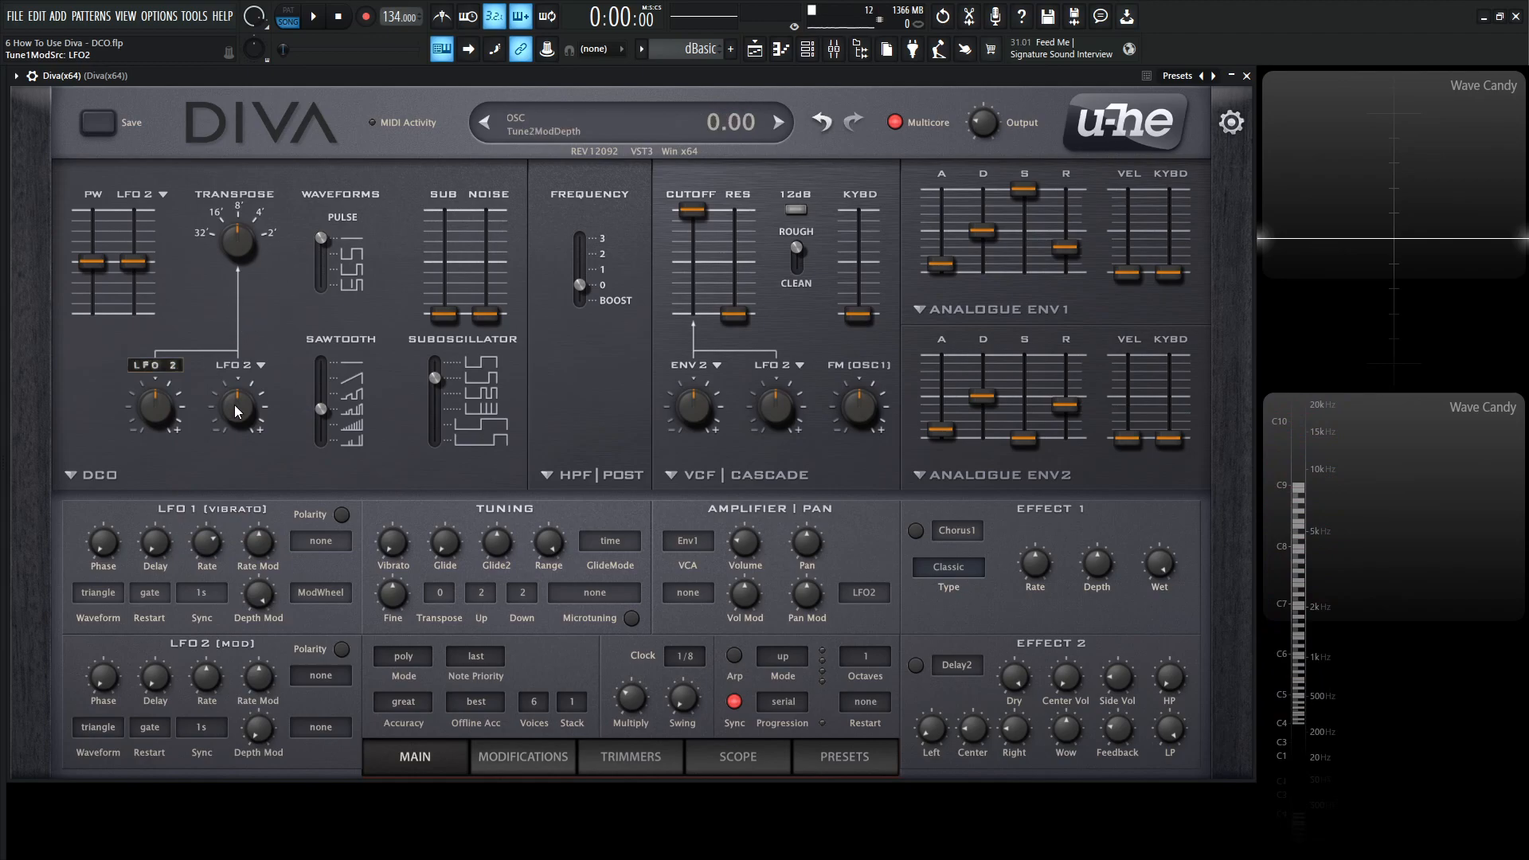
pyautogui.click(353, 367)
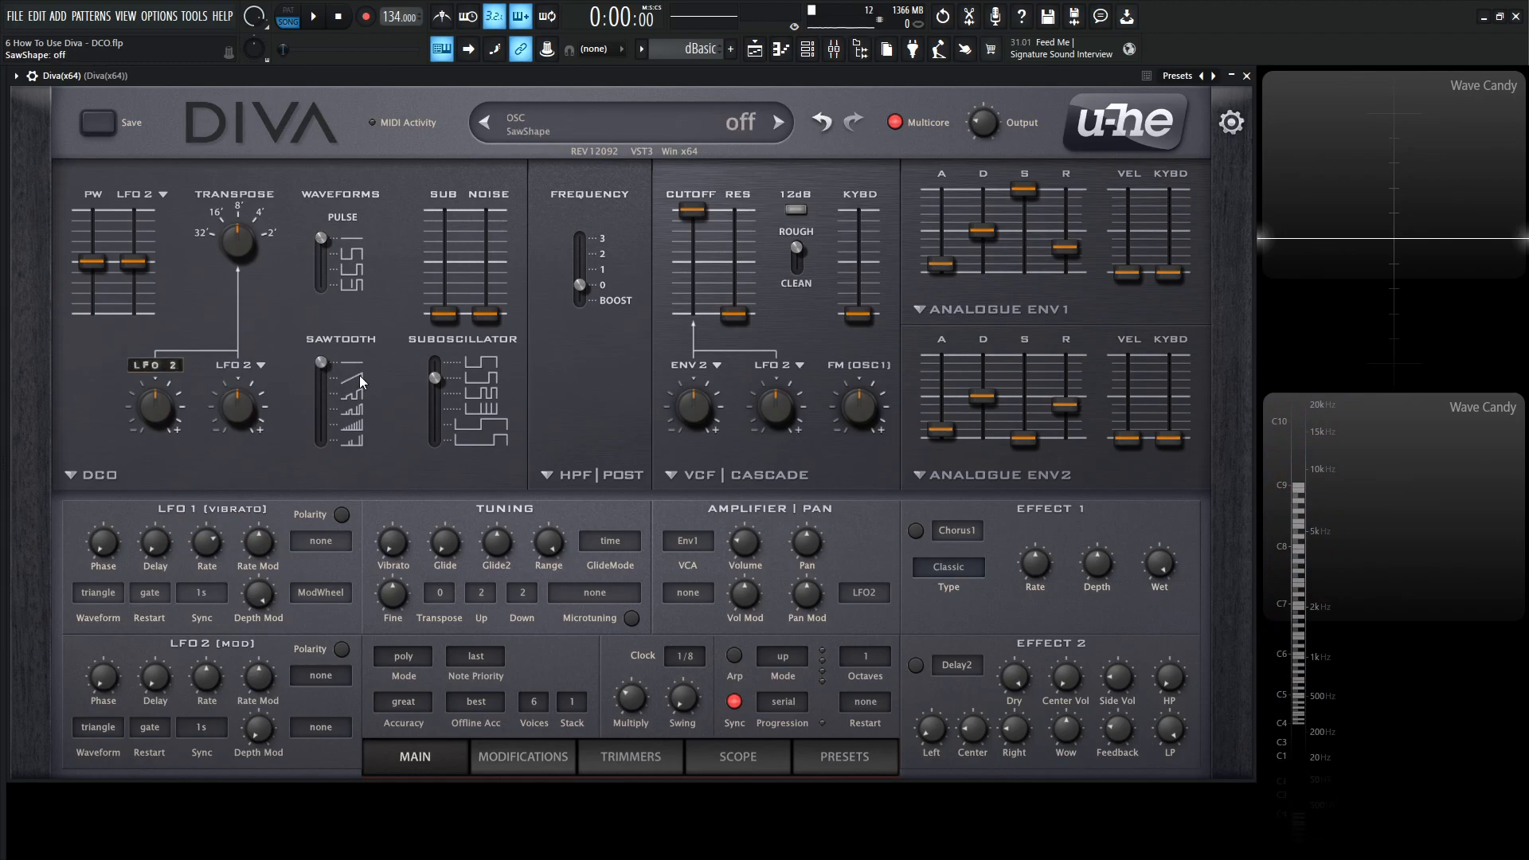
pyautogui.moveTo(324, 244); pyautogui.dragTo(323, 262)
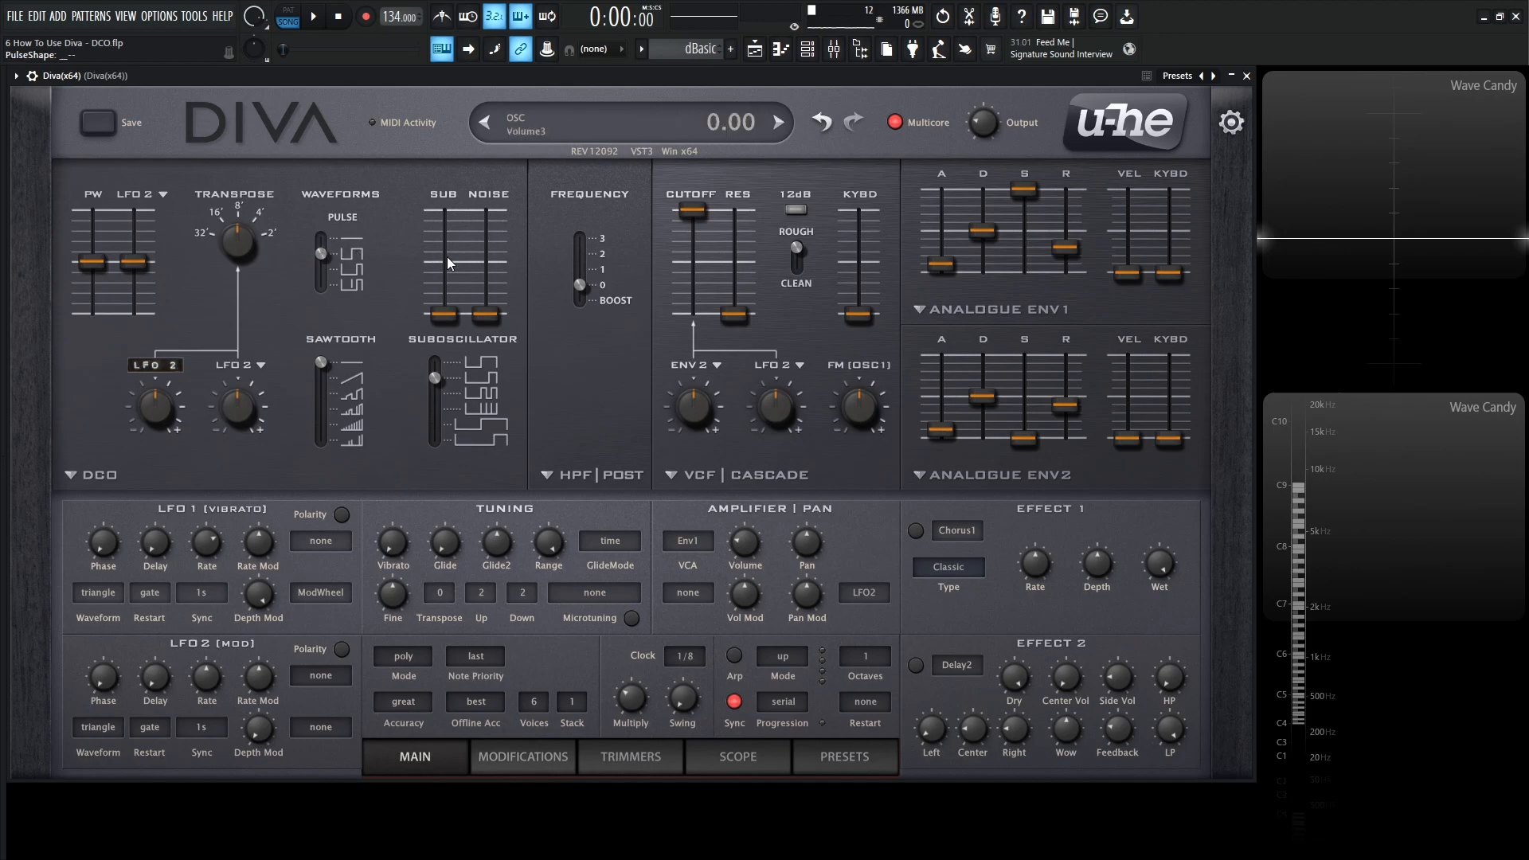
pyautogui.press('v')
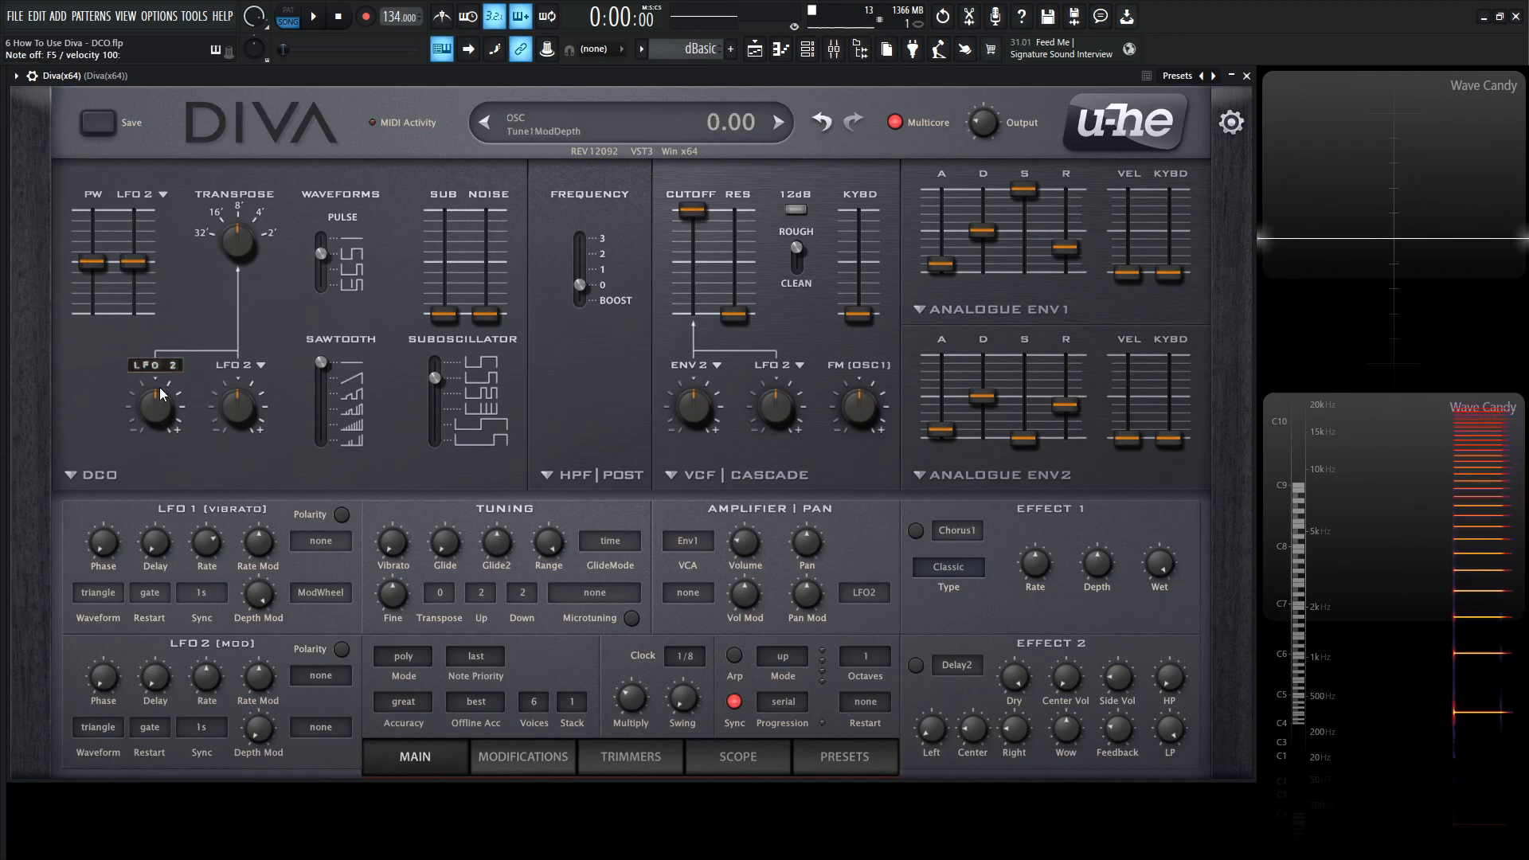
# Audition the first transpose modulation at 7.80 and the second at 11.60, resetting each depth to 0.
pyautogui.press('v')
pyautogui.moveTo(164, 408); pyautogui.dragTo(160, 368)
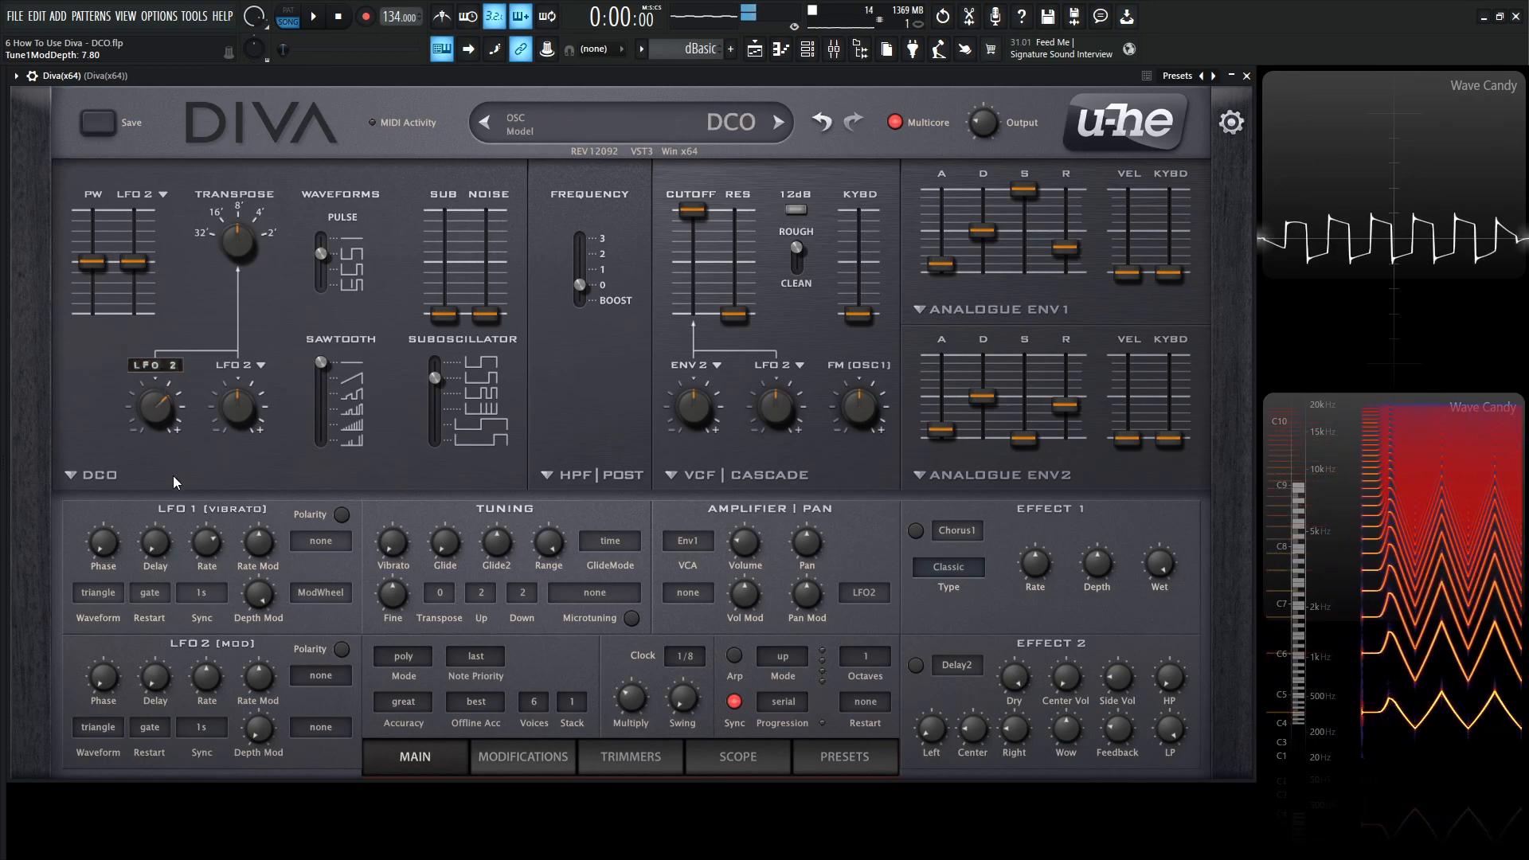
pyautogui.doubleClick(160, 412)
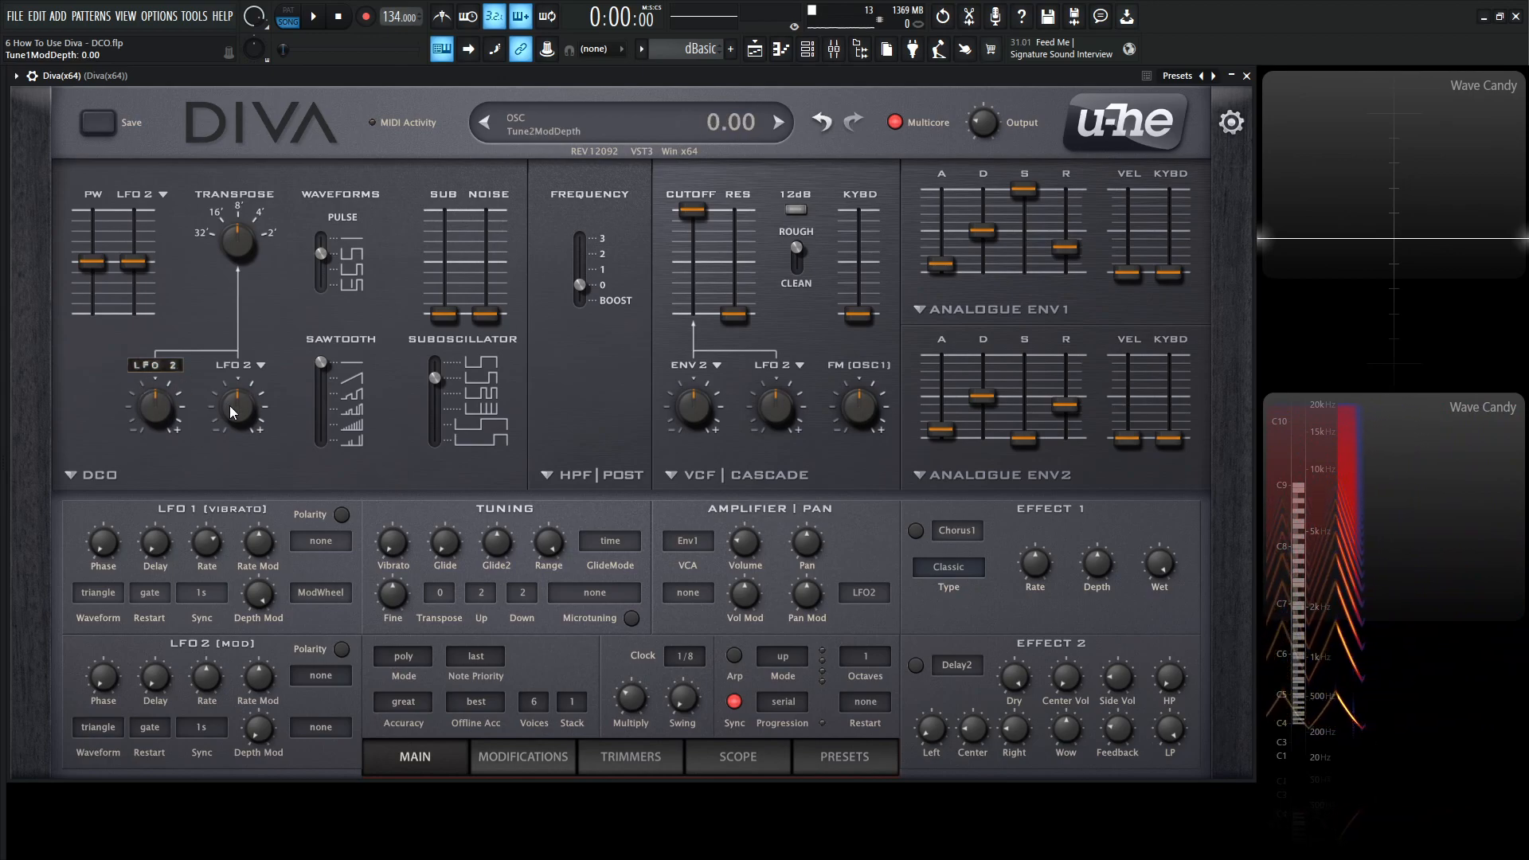
pyautogui.moveTo(241, 410); pyautogui.dragTo(238, 381)
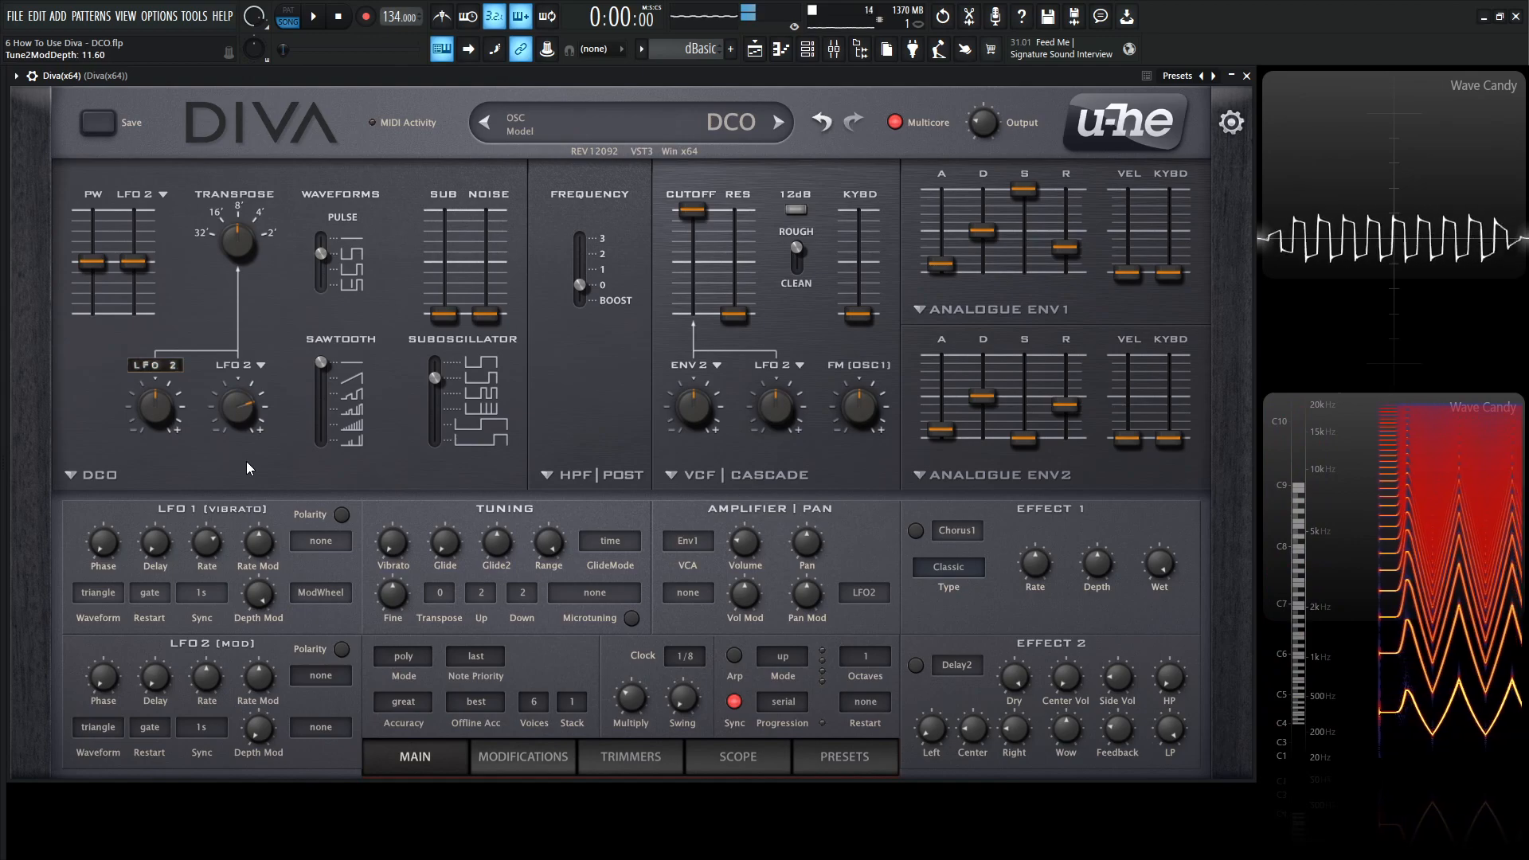
pyautogui.doubleClick(236, 413)
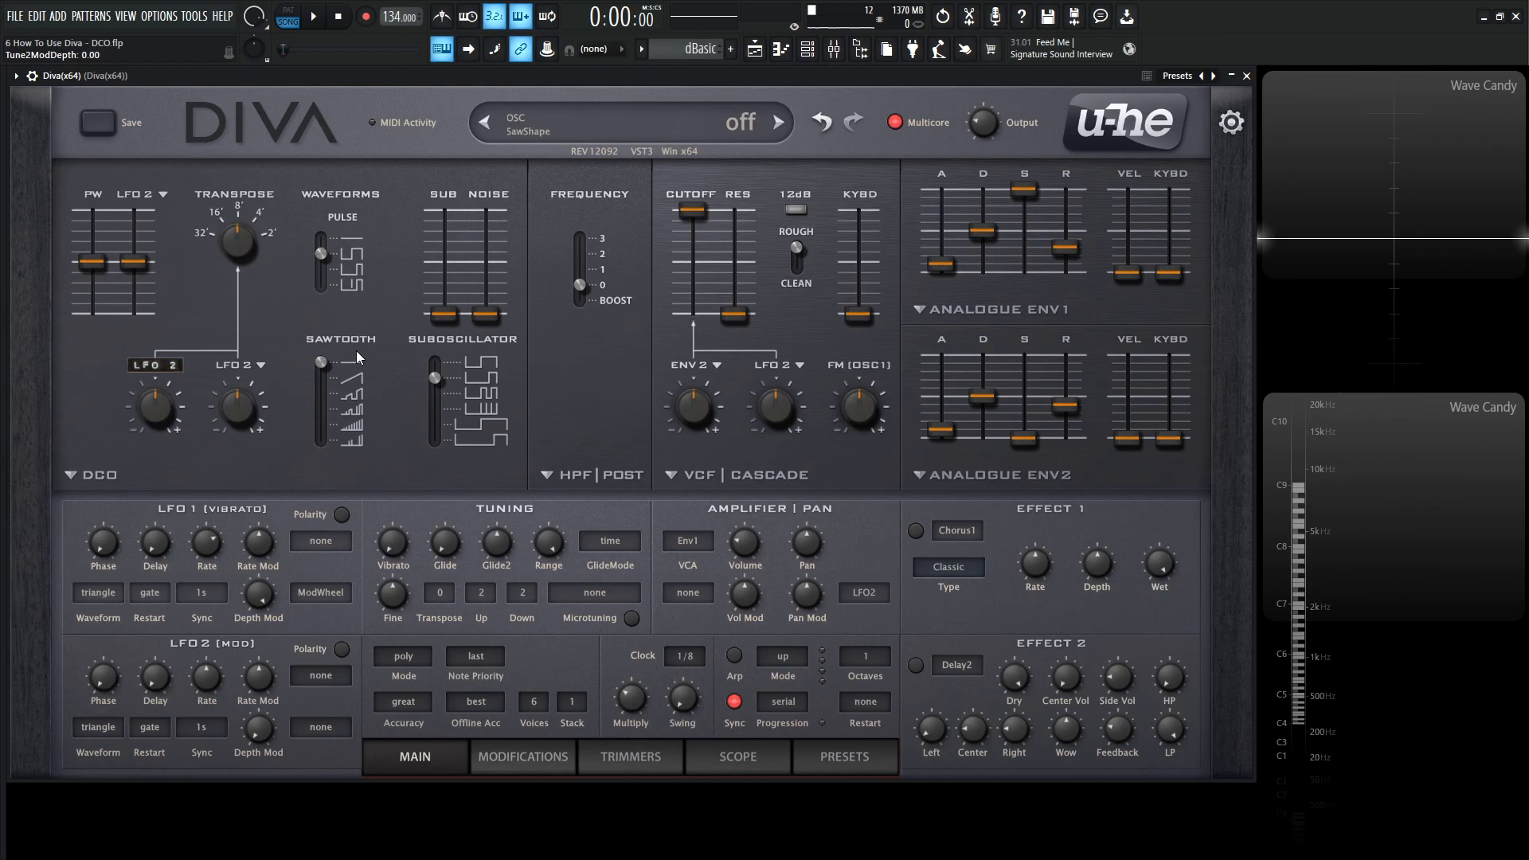
# With the pulse waveform off, raise the Sub level to about three quarters and audition the first suboscillator shape.
pyautogui.moveTo(328, 250); pyautogui.dragTo(323, 211)
pyautogui.moveTo(446, 314); pyautogui.dragTo(444, 161)
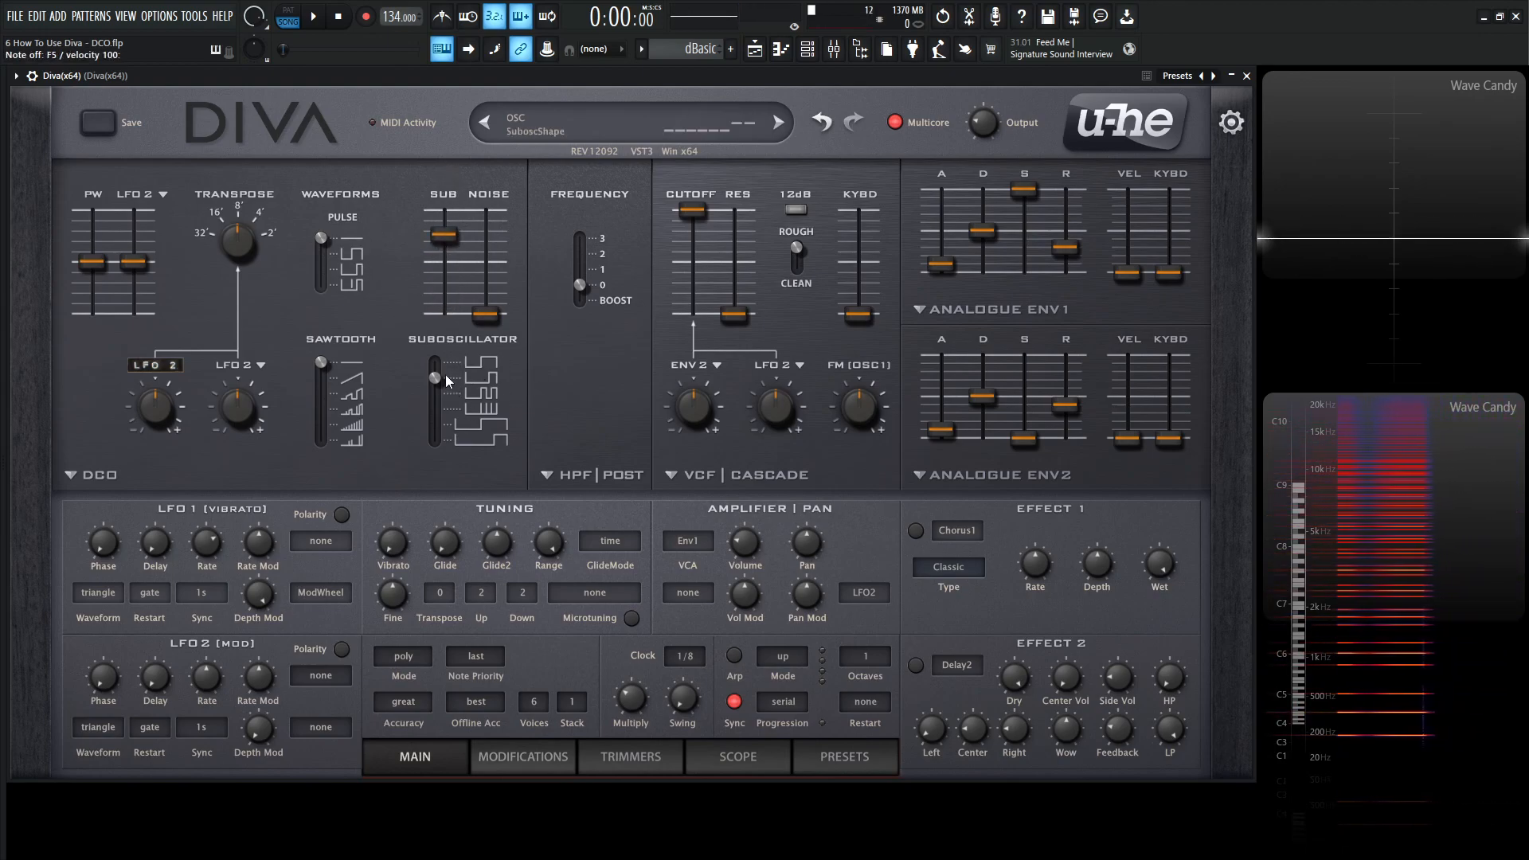
pyautogui.moveTo(438, 378); pyautogui.dragTo(438, 363)
pyautogui.press('v')
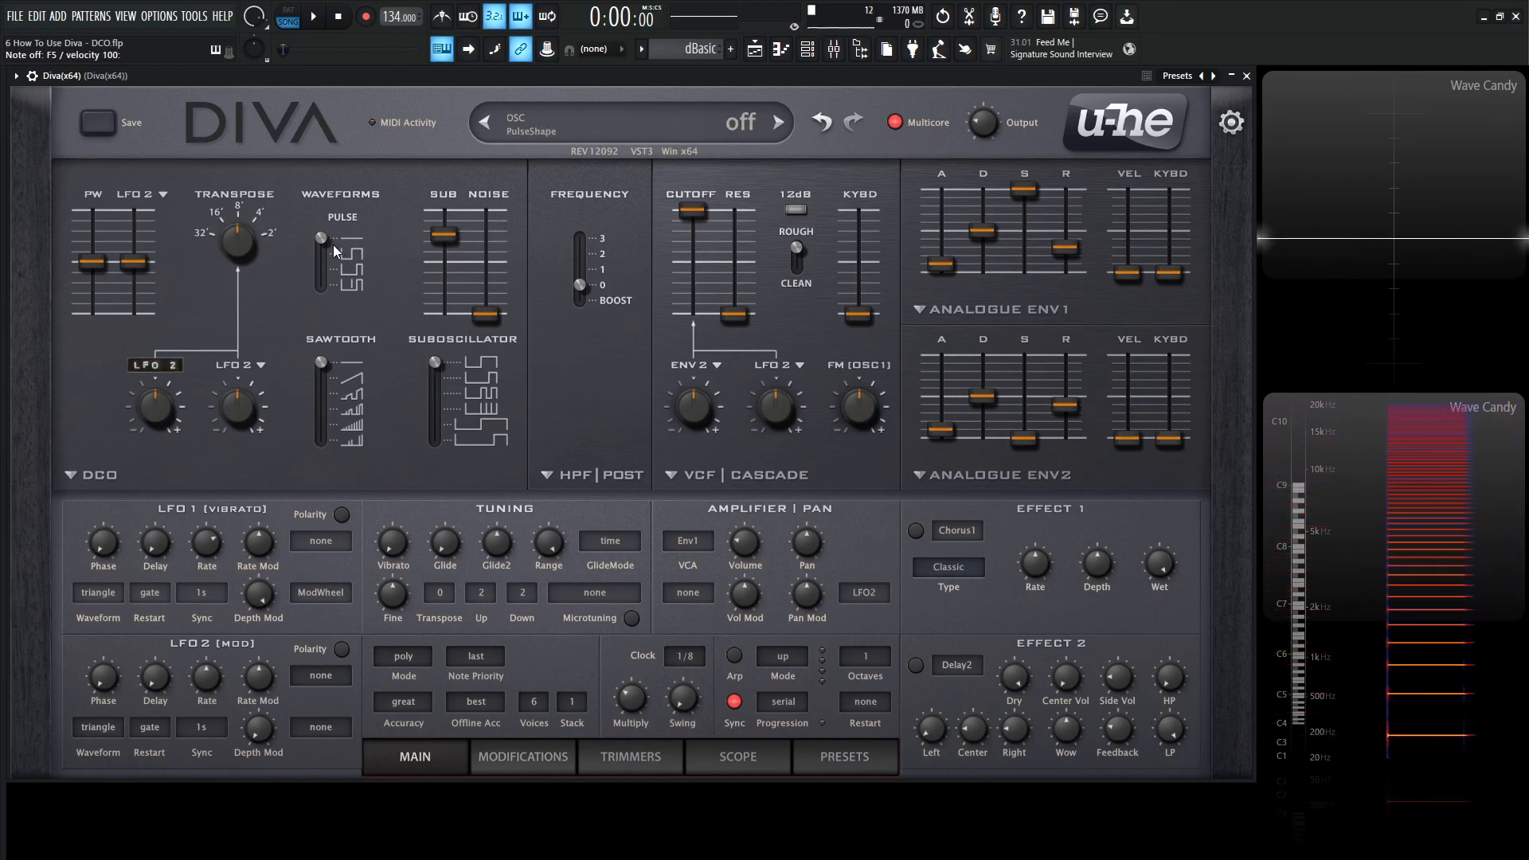
# Compare the suboscillator with the square pulse waveform by enabling the pulse briefly and turning it off again.
pyautogui.press('v')
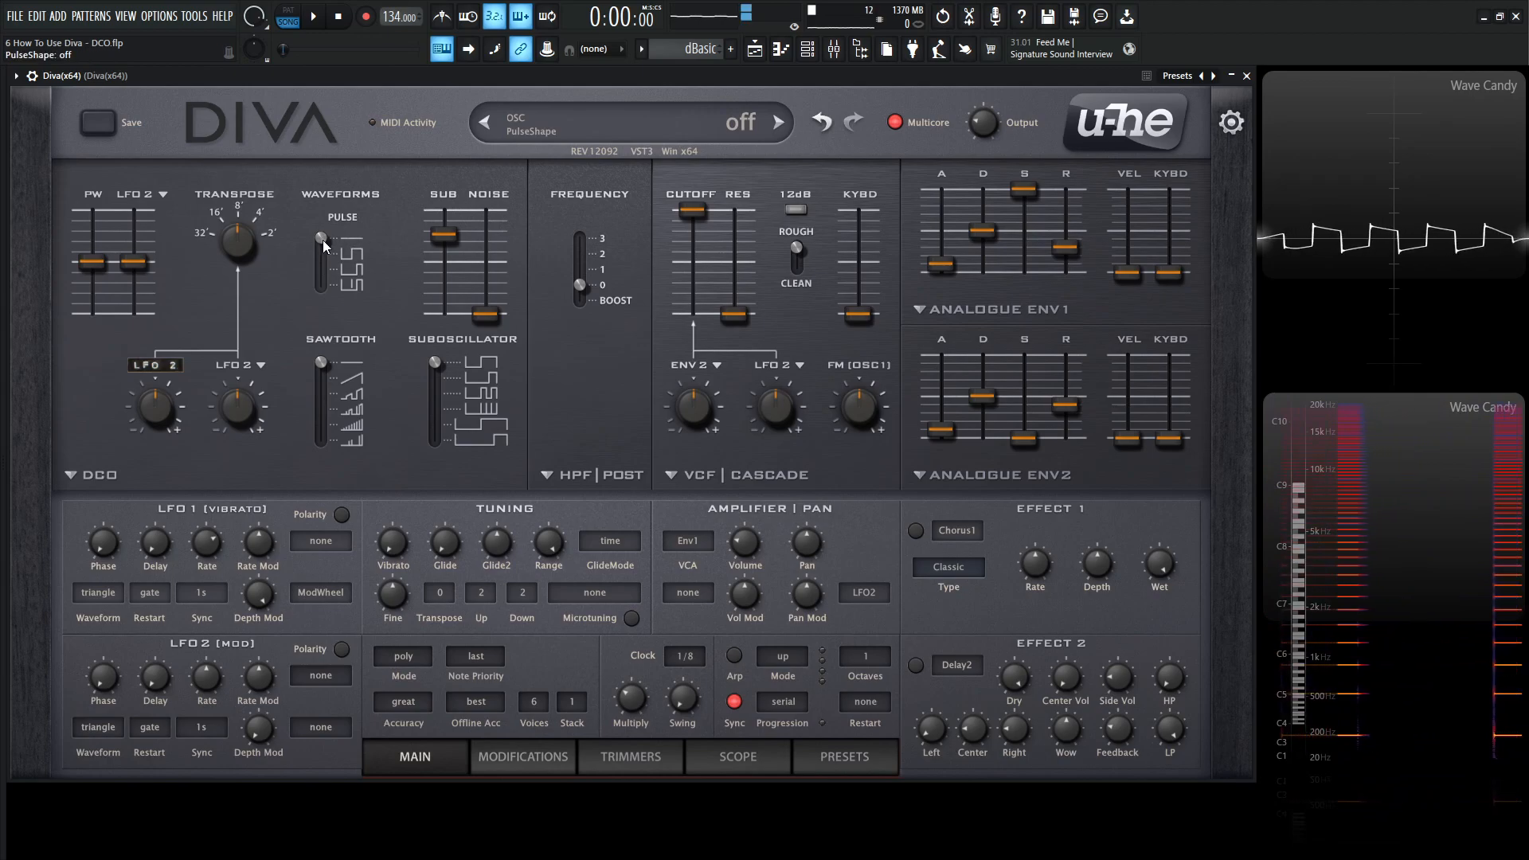
pyautogui.moveTo(320, 241); pyautogui.dragTo(324, 259)
pyautogui.moveTo(325, 231)
pyautogui.mouseDown()
pyautogui.moveTo(327, 251)
pyautogui.moveTo(327, 229)
pyautogui.mouseUp()
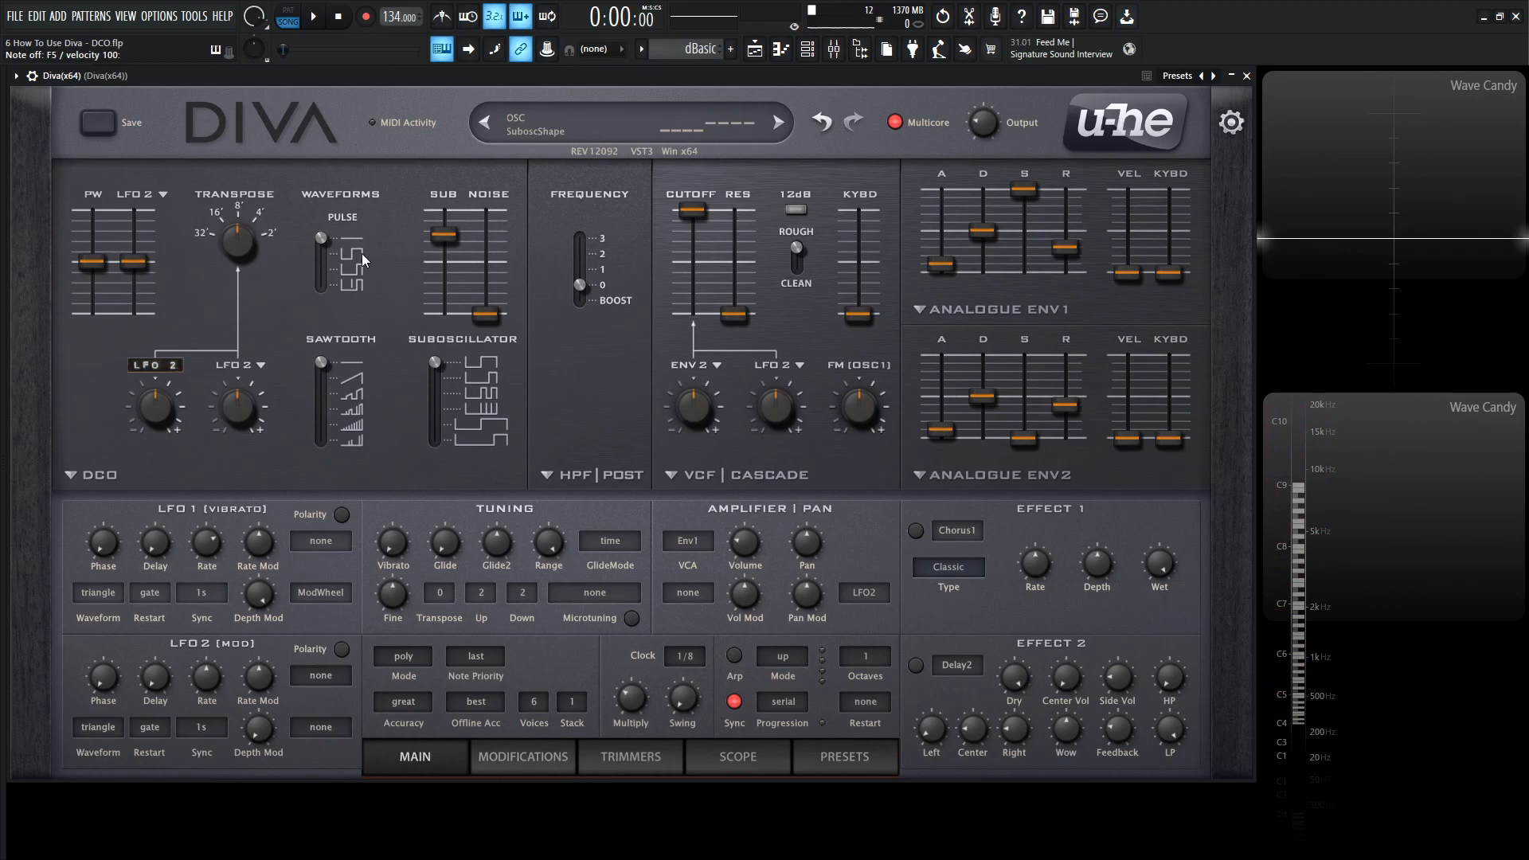
# Set the suboscillator to its second shape, the narrower pulse, and audition it.
pyautogui.click(436, 364)
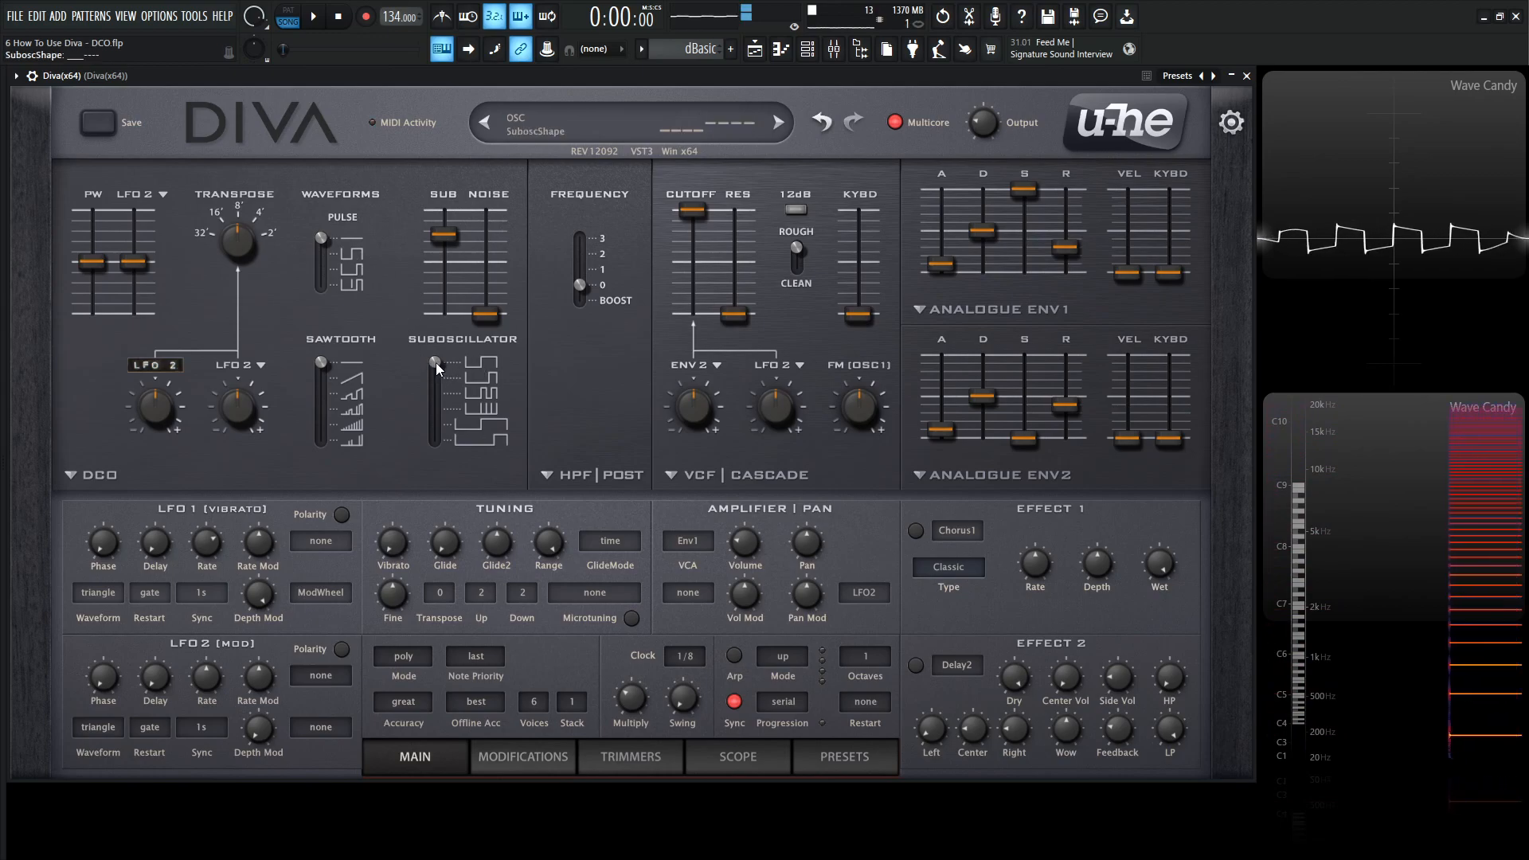
pyautogui.moveTo(438, 368); pyautogui.dragTo(441, 379)
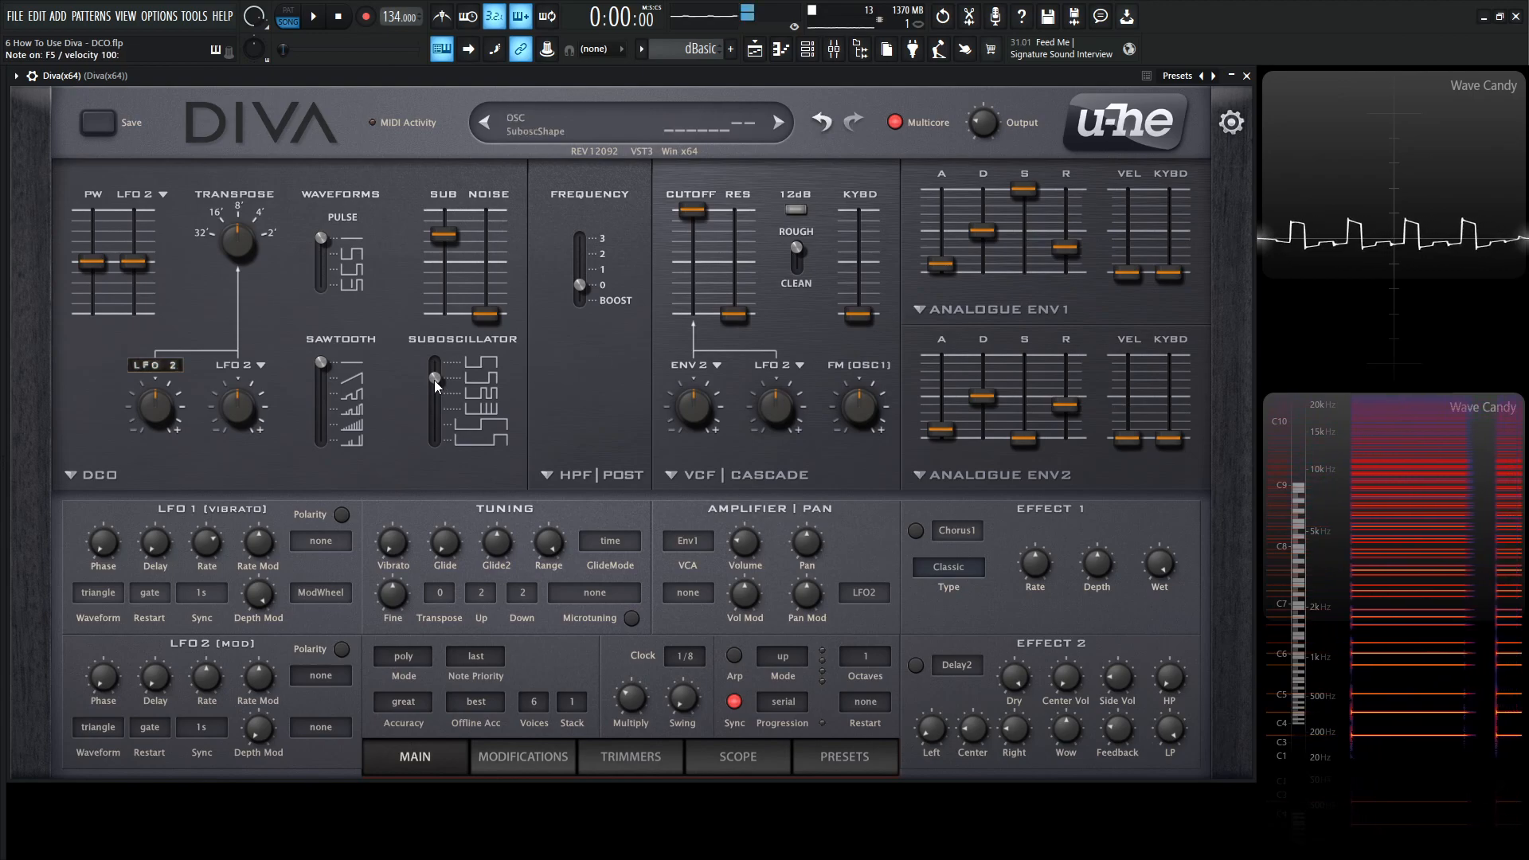
# Set the suboscillator to its last shape and audition it together with the first pulse waveform.
pyautogui.moveTo(435, 384); pyautogui.dragTo(437, 451)
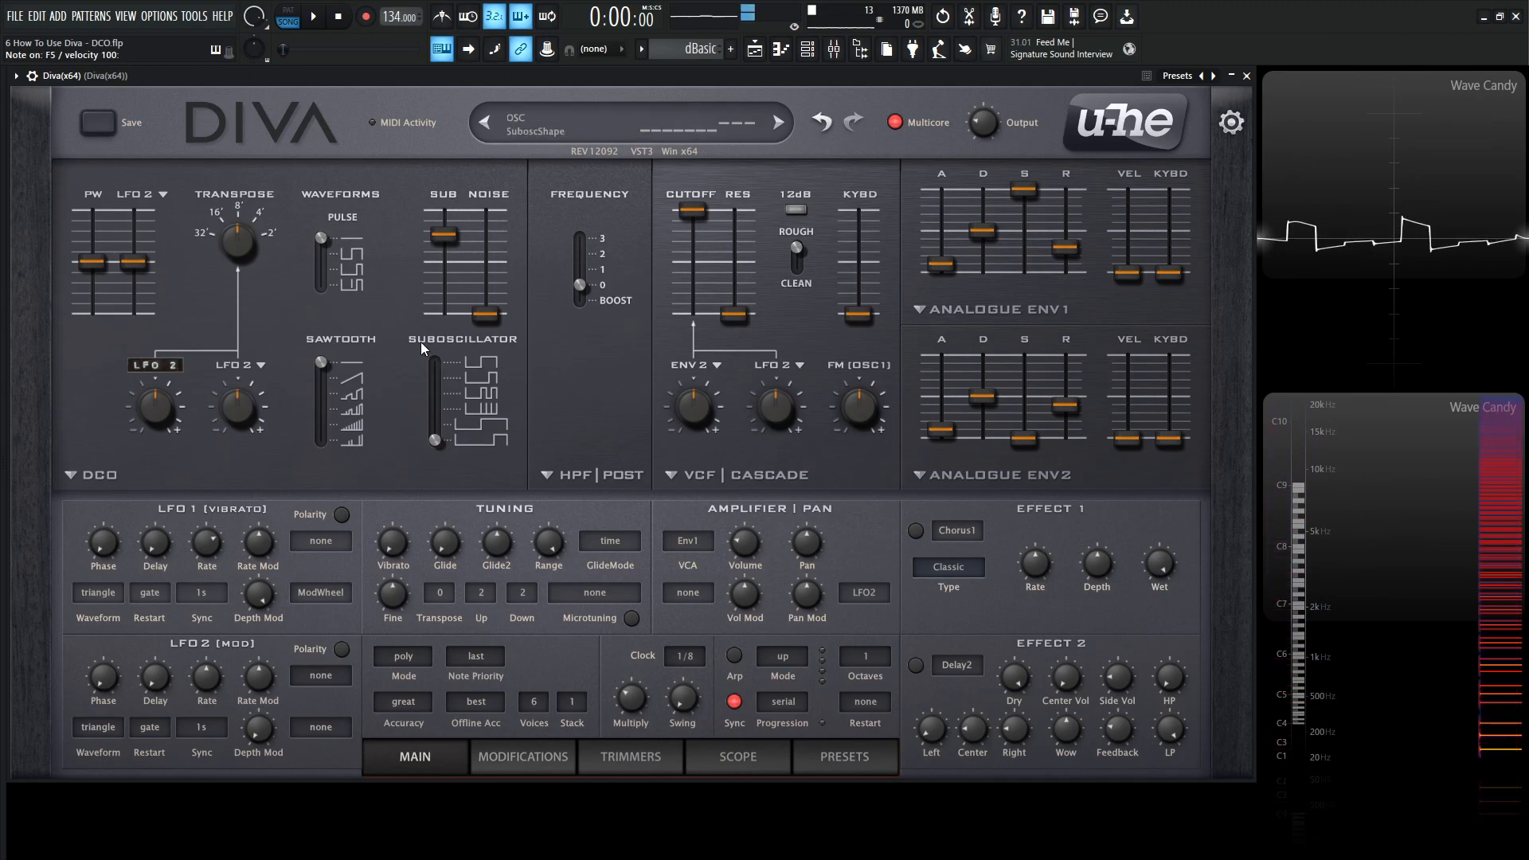
pyautogui.click(327, 252)
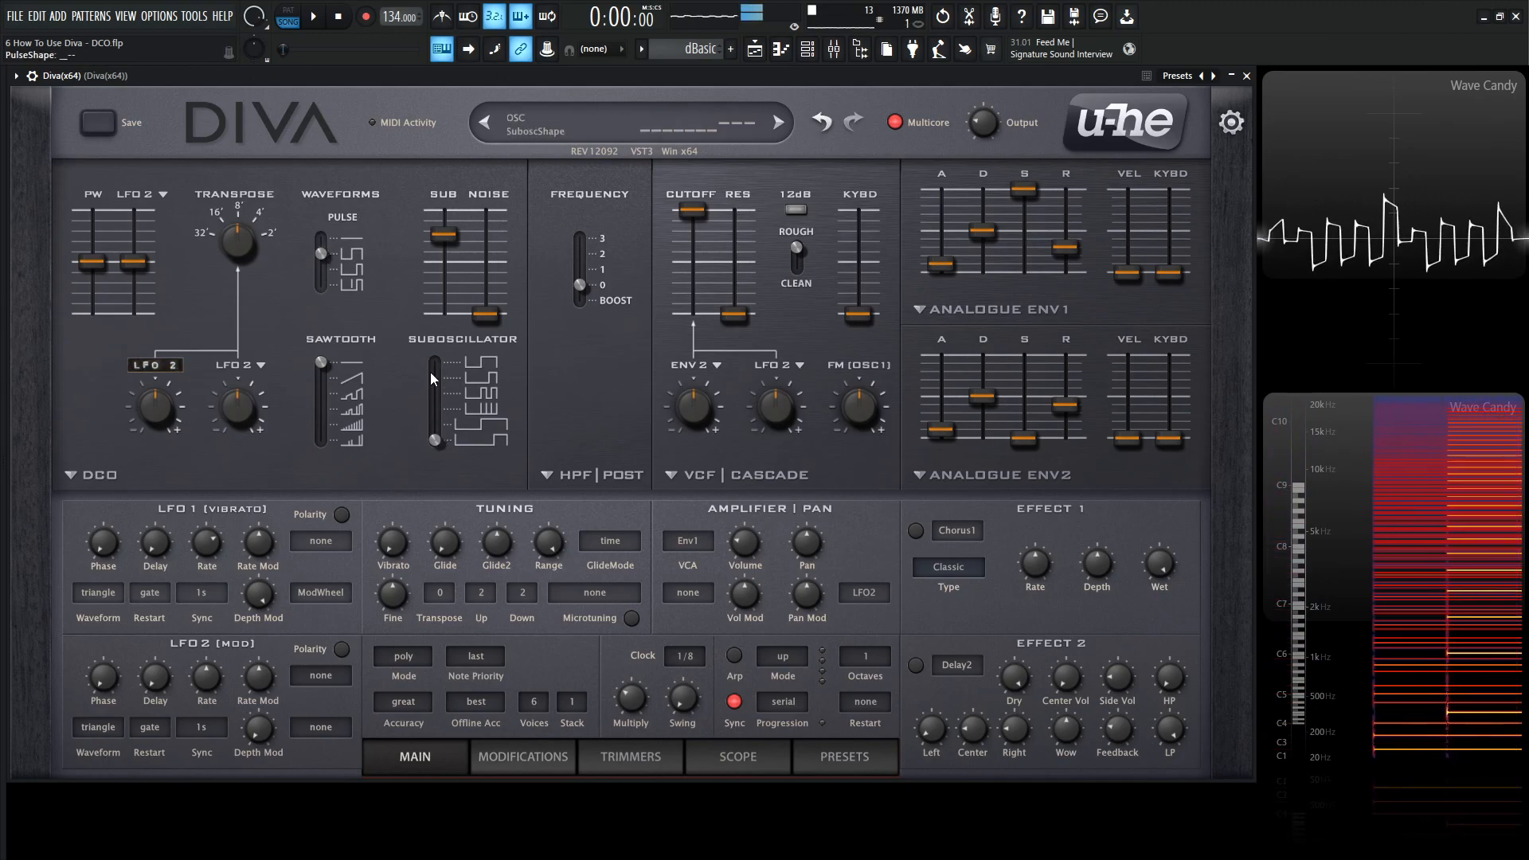
pyautogui.moveTo(435, 440); pyautogui.dragTo(471, 431)
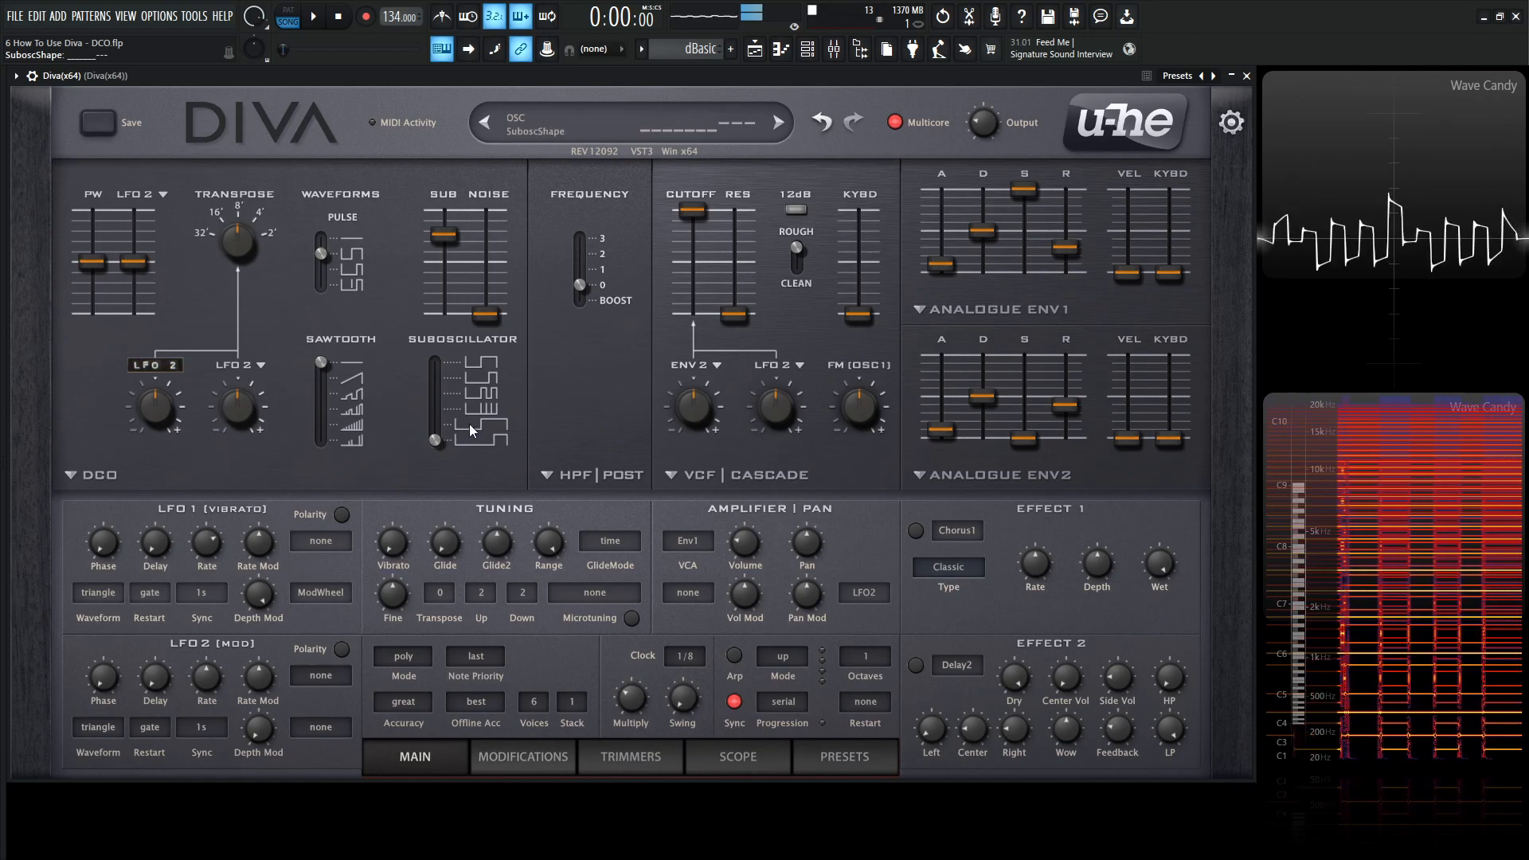
# Raise the Noise level briefly to audition it, and bring both the Noise and Sub levels down to 0.
pyautogui.moveTo(488, 319); pyautogui.dragTo(473, 438)
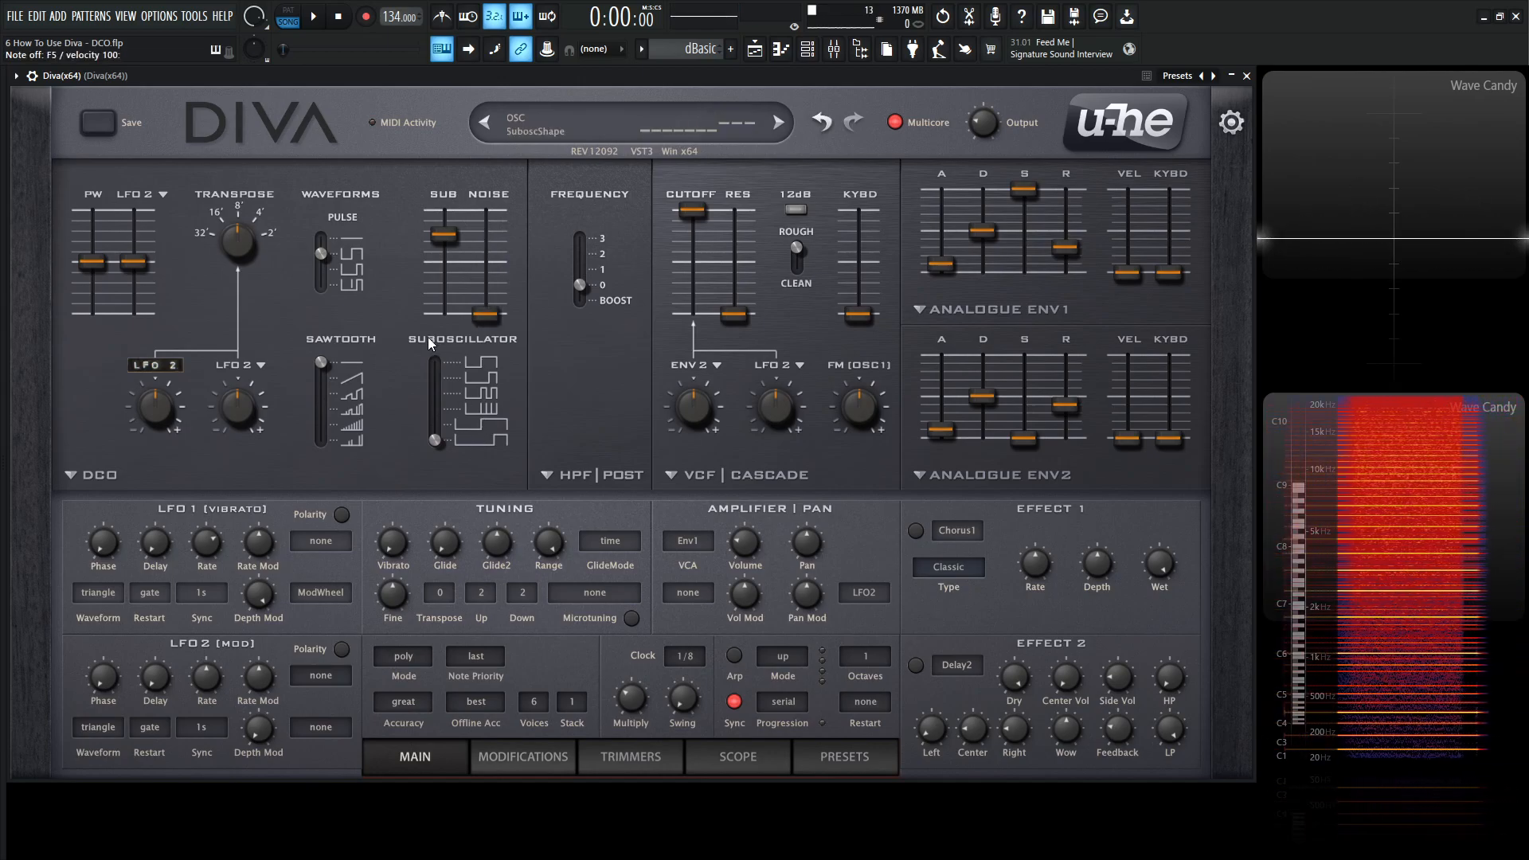
pyautogui.moveTo(444, 239); pyautogui.dragTo(444, 315)
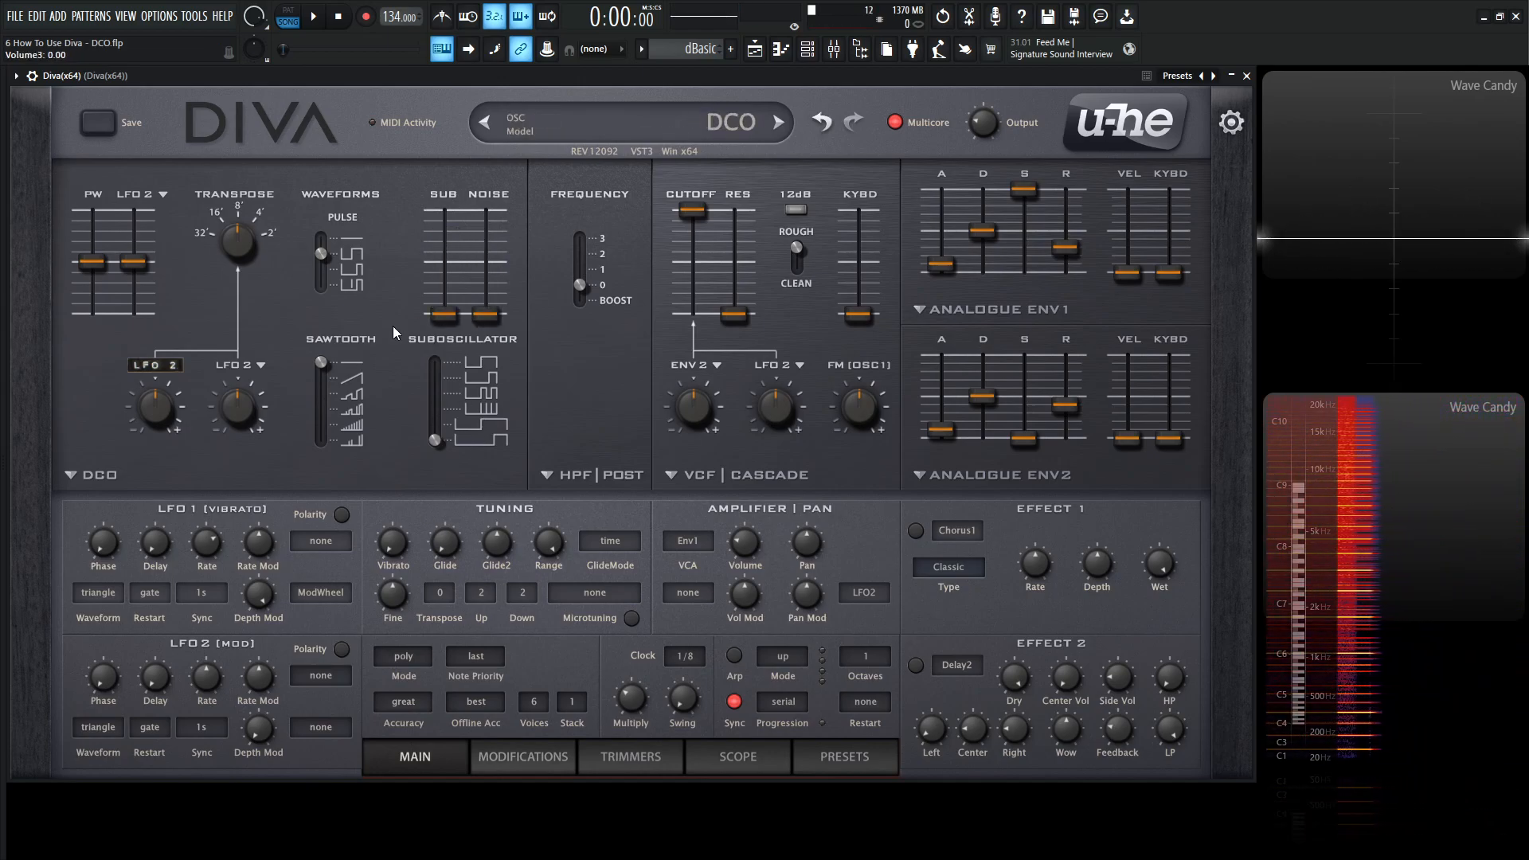
# Layer the first pulse waveform with the first sawtooth shape, comparing it against the second sawtooth shape before returning to the first.
pyautogui.click(325, 251)
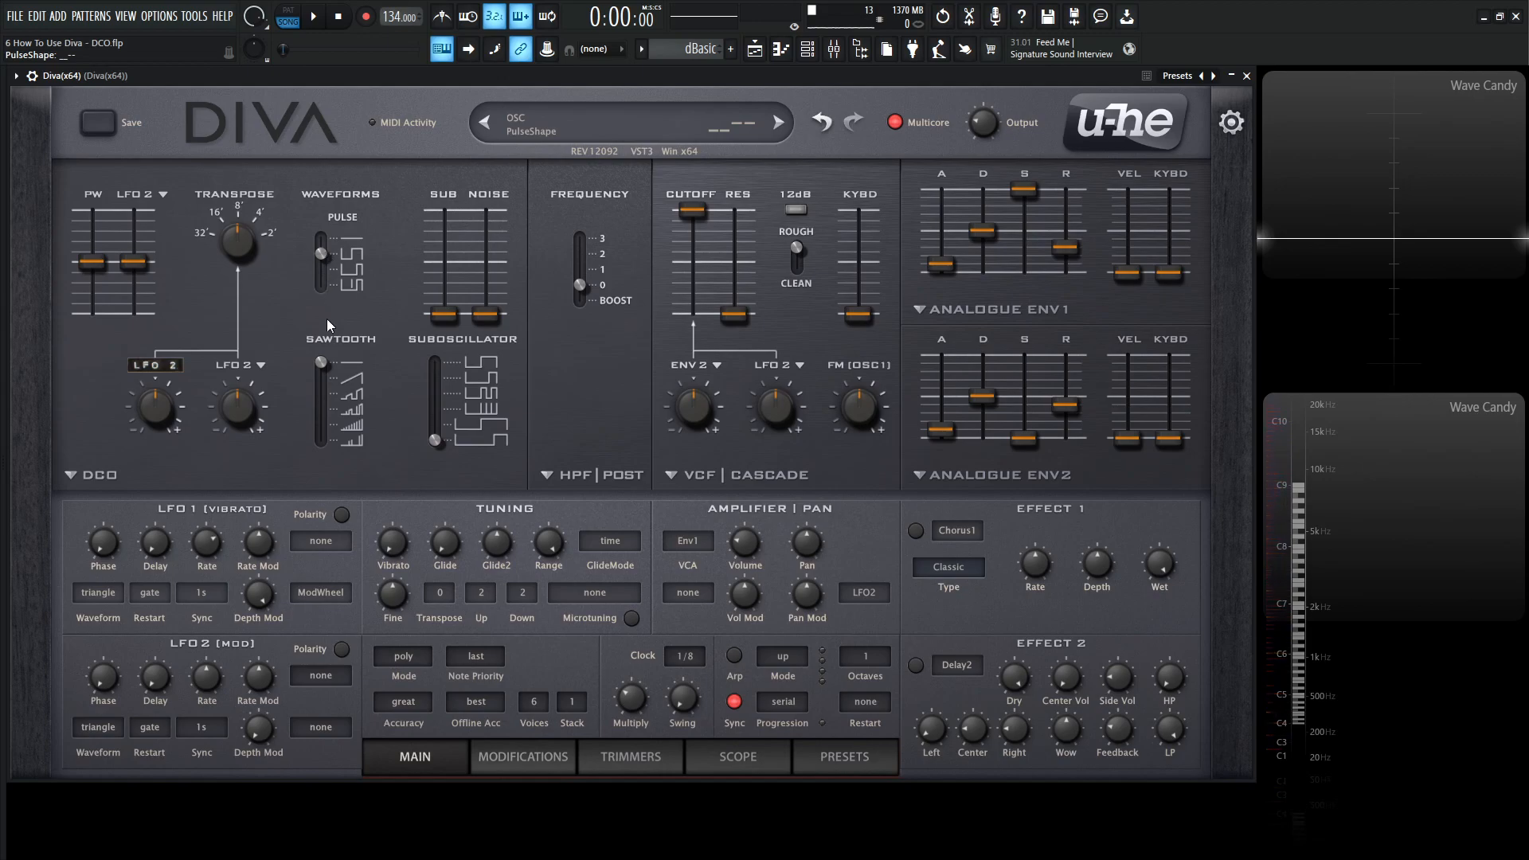
pyautogui.click(319, 380)
pyautogui.press('v')
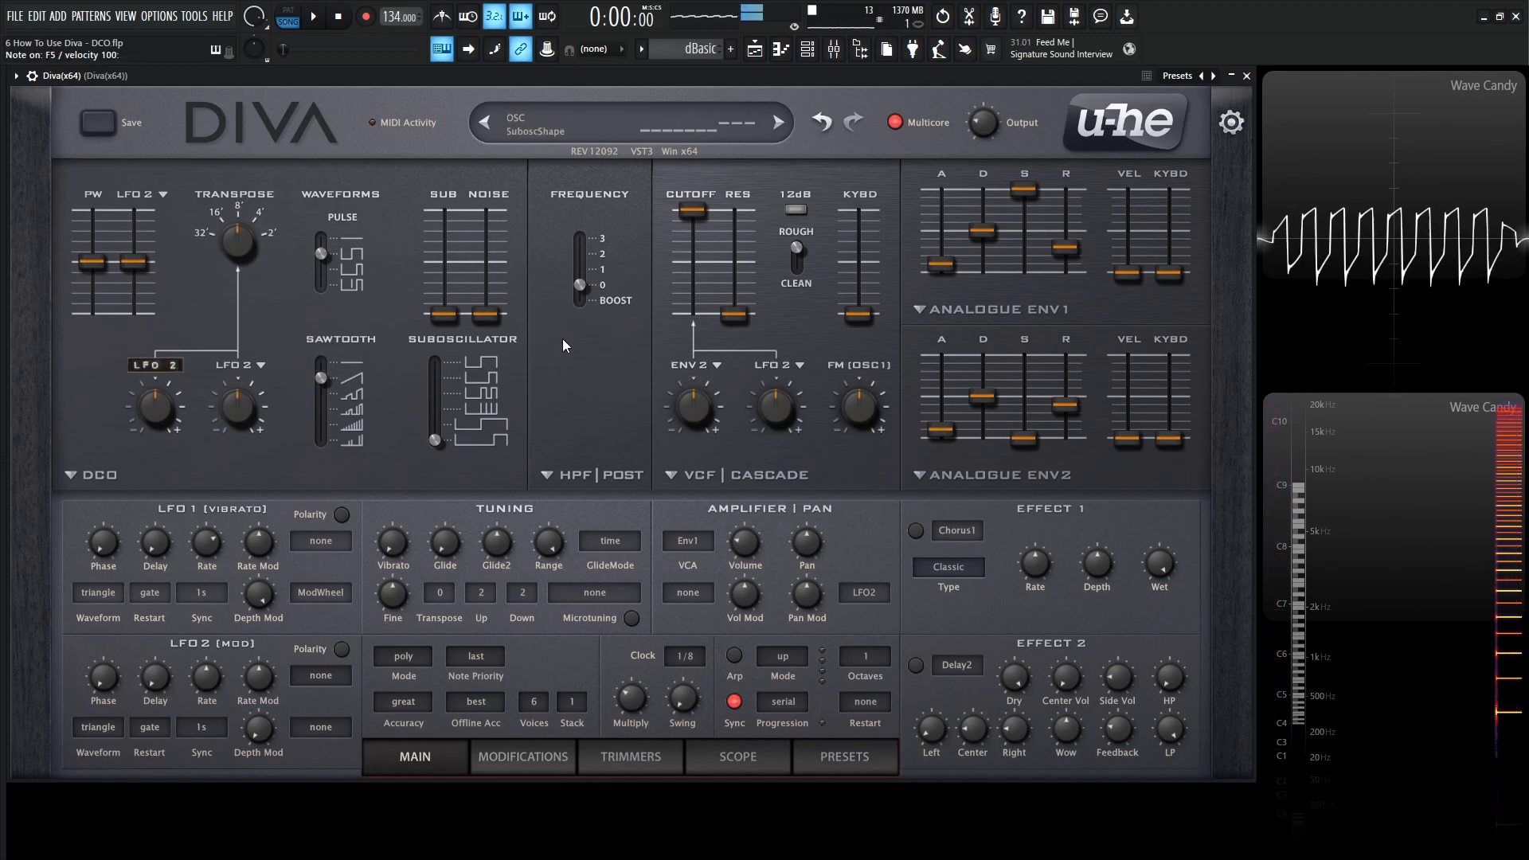
pyautogui.click(324, 394)
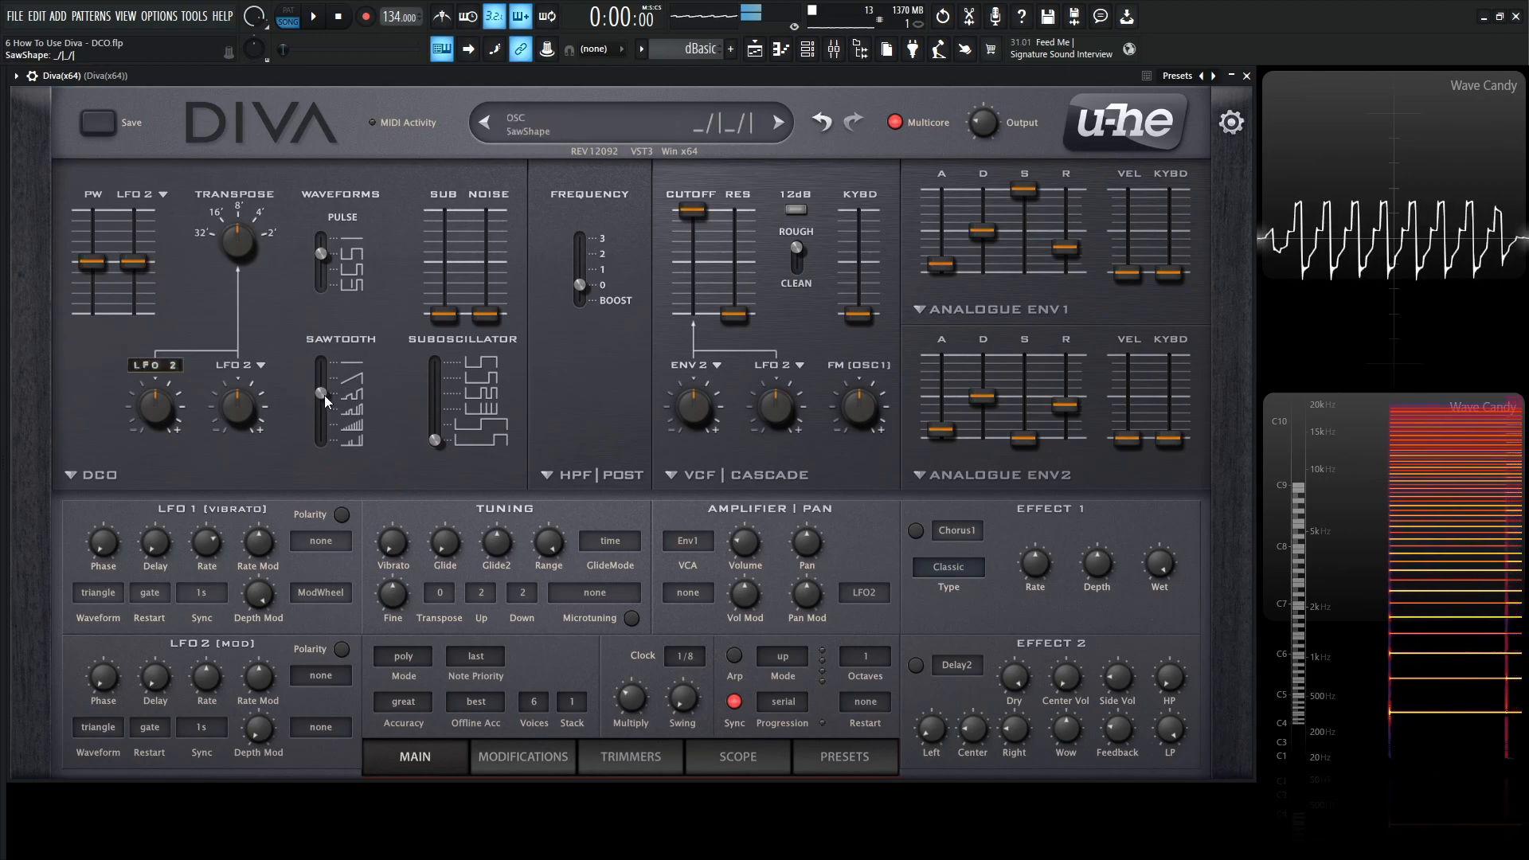
pyautogui.moveTo(321, 407); pyautogui.dragTo(321, 381)
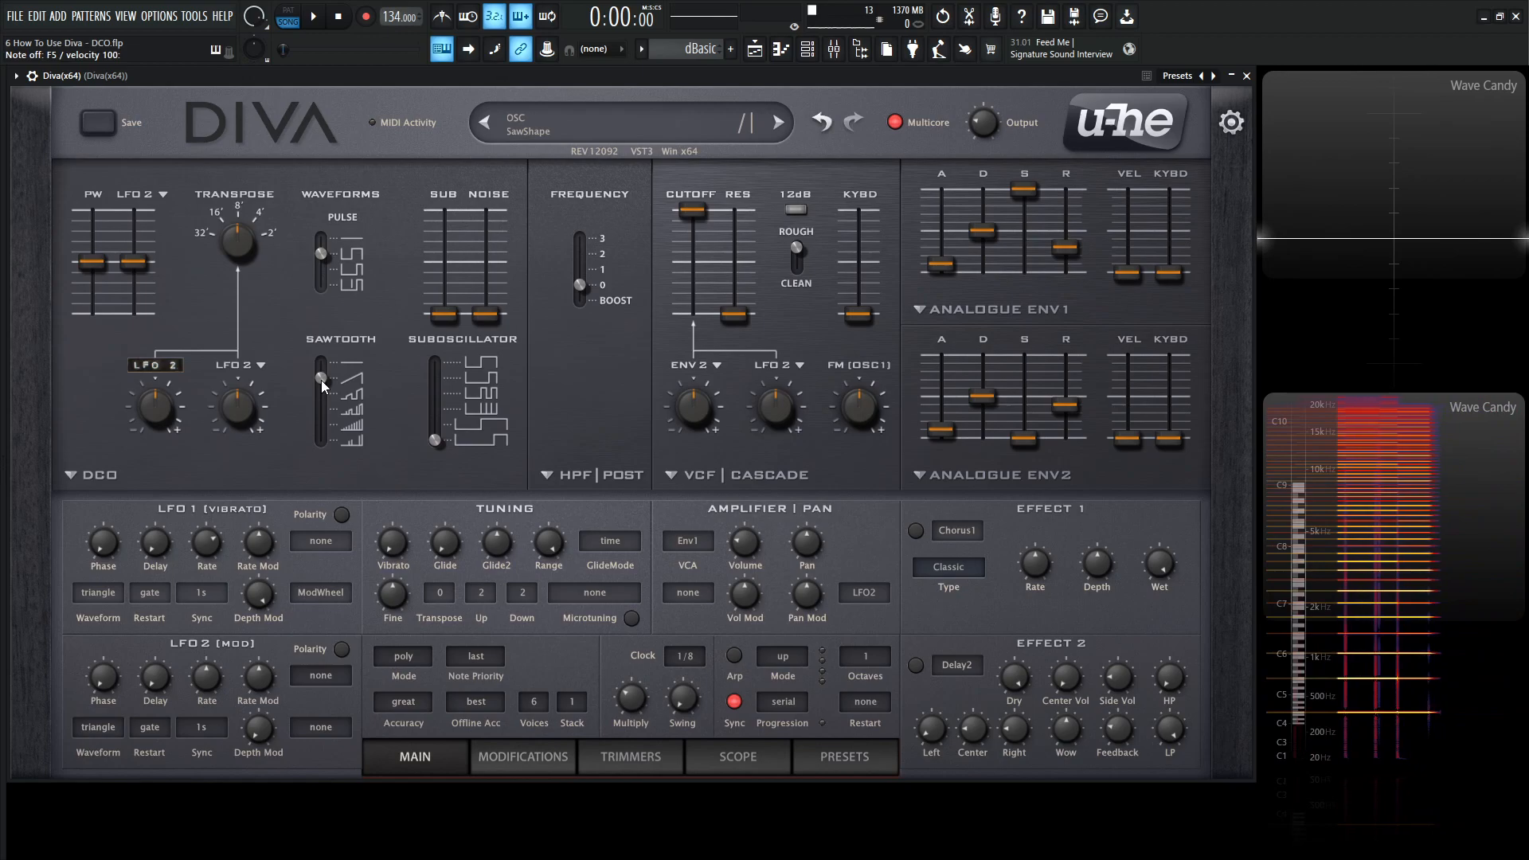
# Compare the pulse alone with the pulse and sawtooth blend by switching the sawtooth off and back to its first shape.
pyautogui.click(323, 364)
pyautogui.click(320, 378)
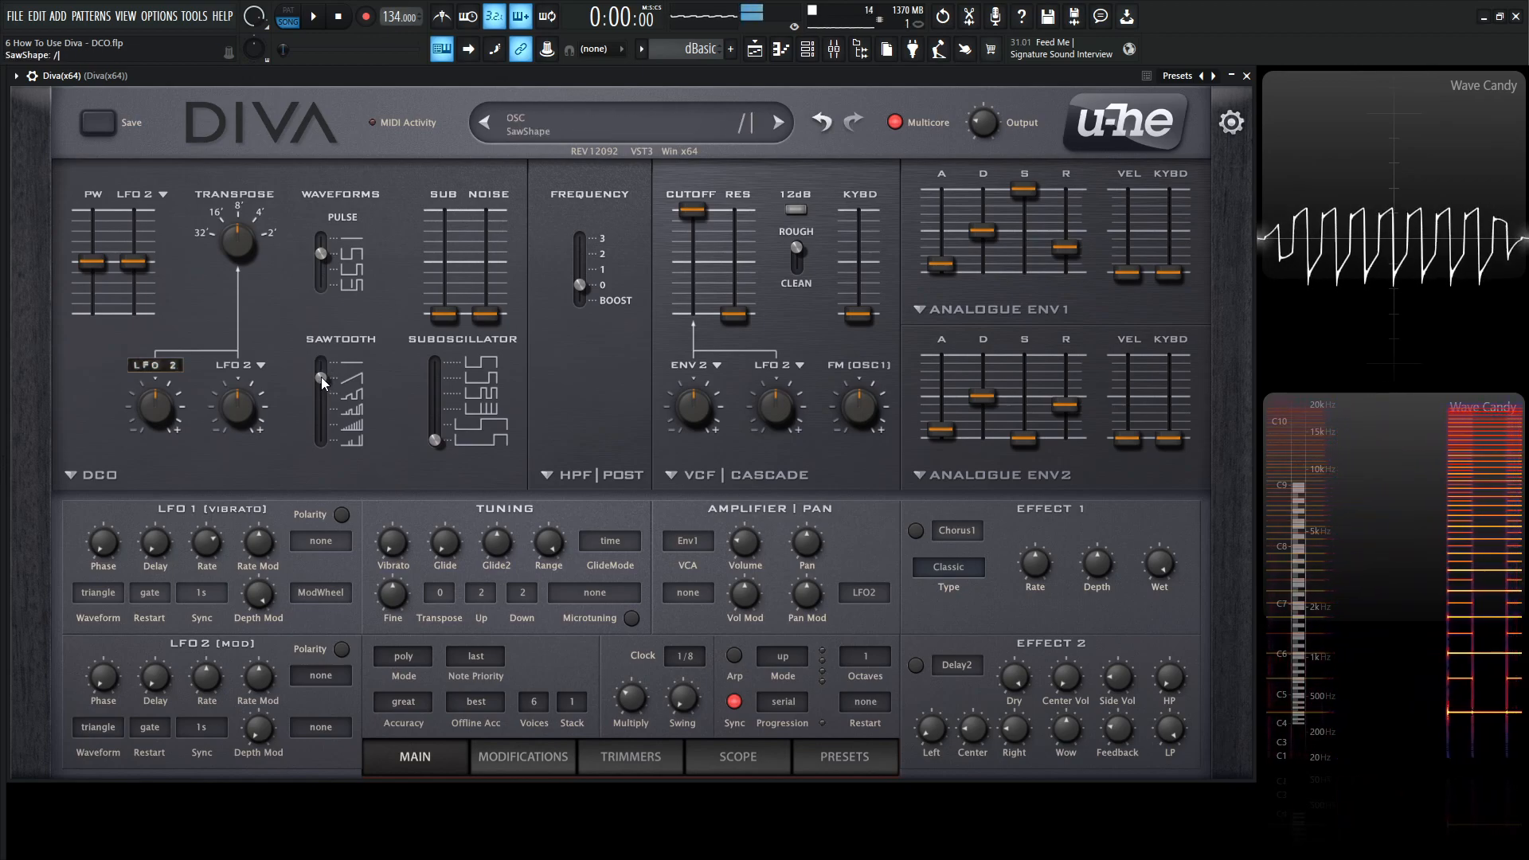
pyautogui.moveTo(320, 375)
pyautogui.mouseDown()
pyautogui.moveTo(320, 394)
pyautogui.moveTo(321, 377)
pyautogui.mouseUp()
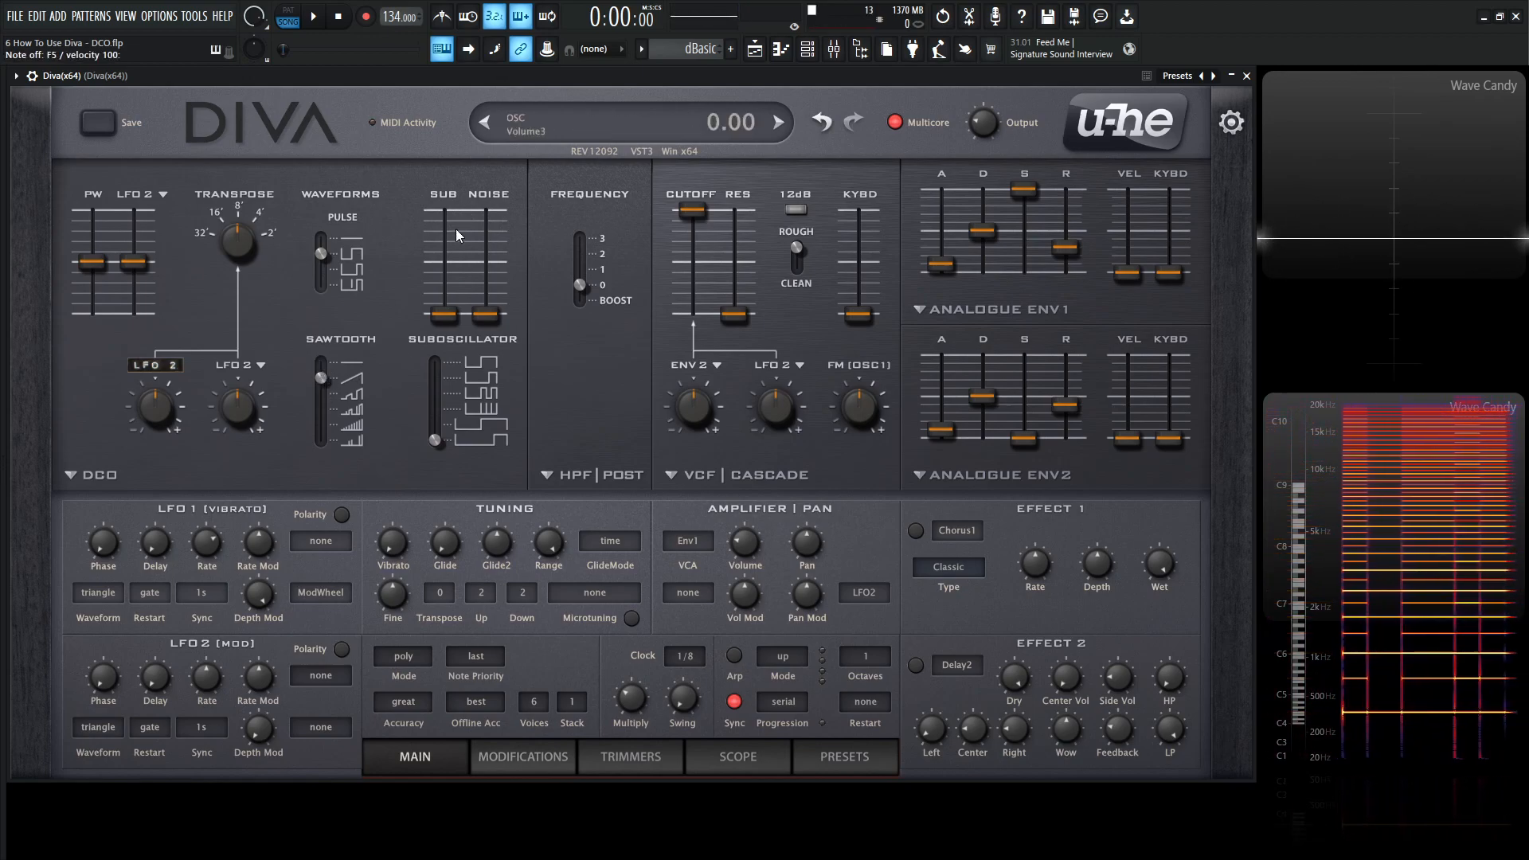
# Set the suboscillator to its third shape, raise the Sub level to 63 and bring the Noise level up to about 40 percent.
pyautogui.click(438, 393)
pyautogui.moveTo(445, 314); pyautogui.dragTo(439, 185)
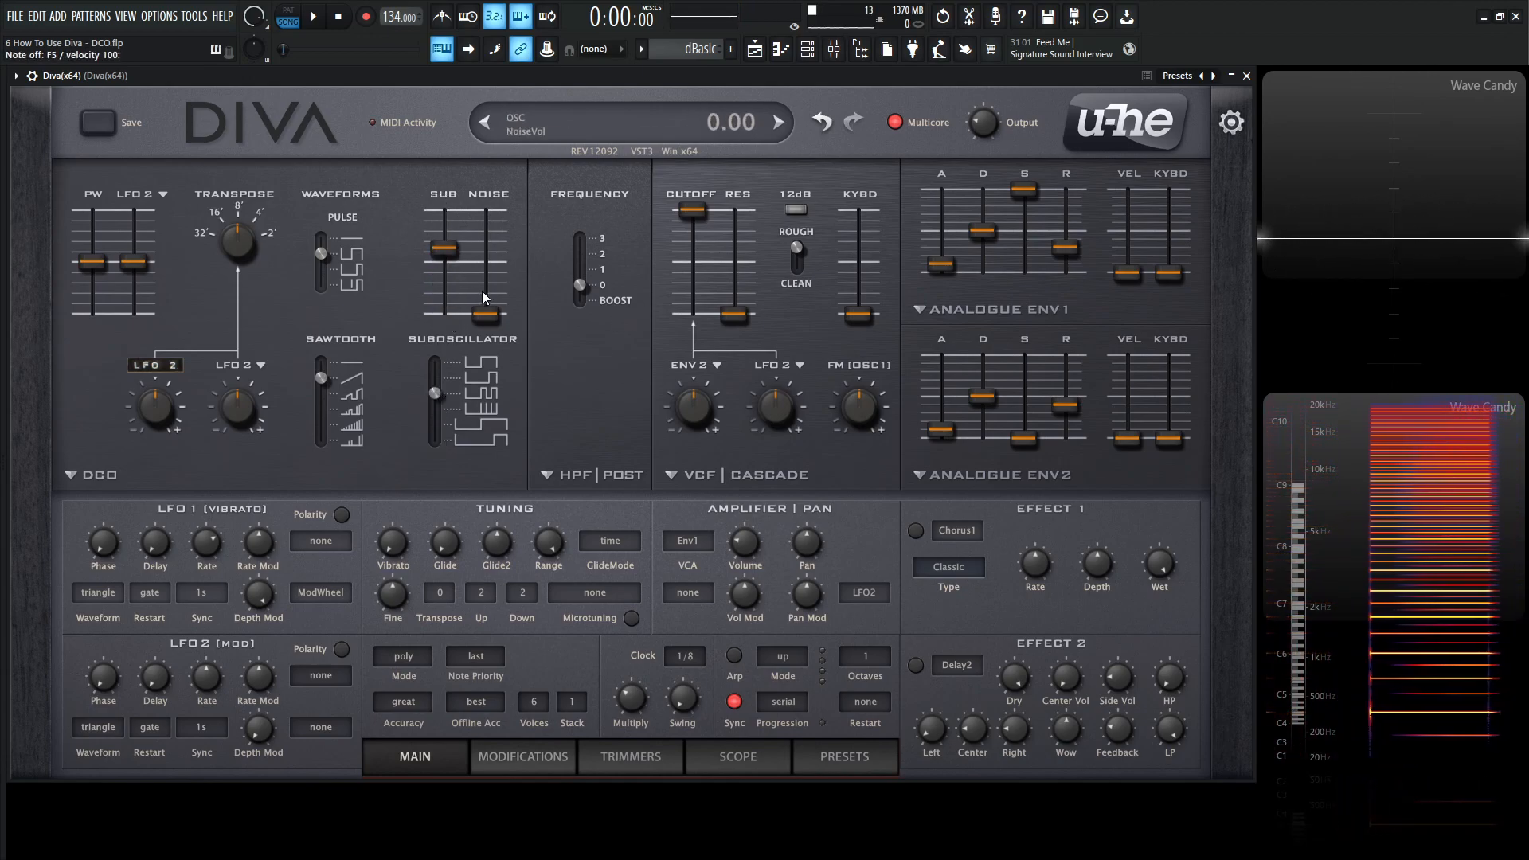
pyautogui.moveTo(487, 321); pyautogui.dragTo(478, 239)
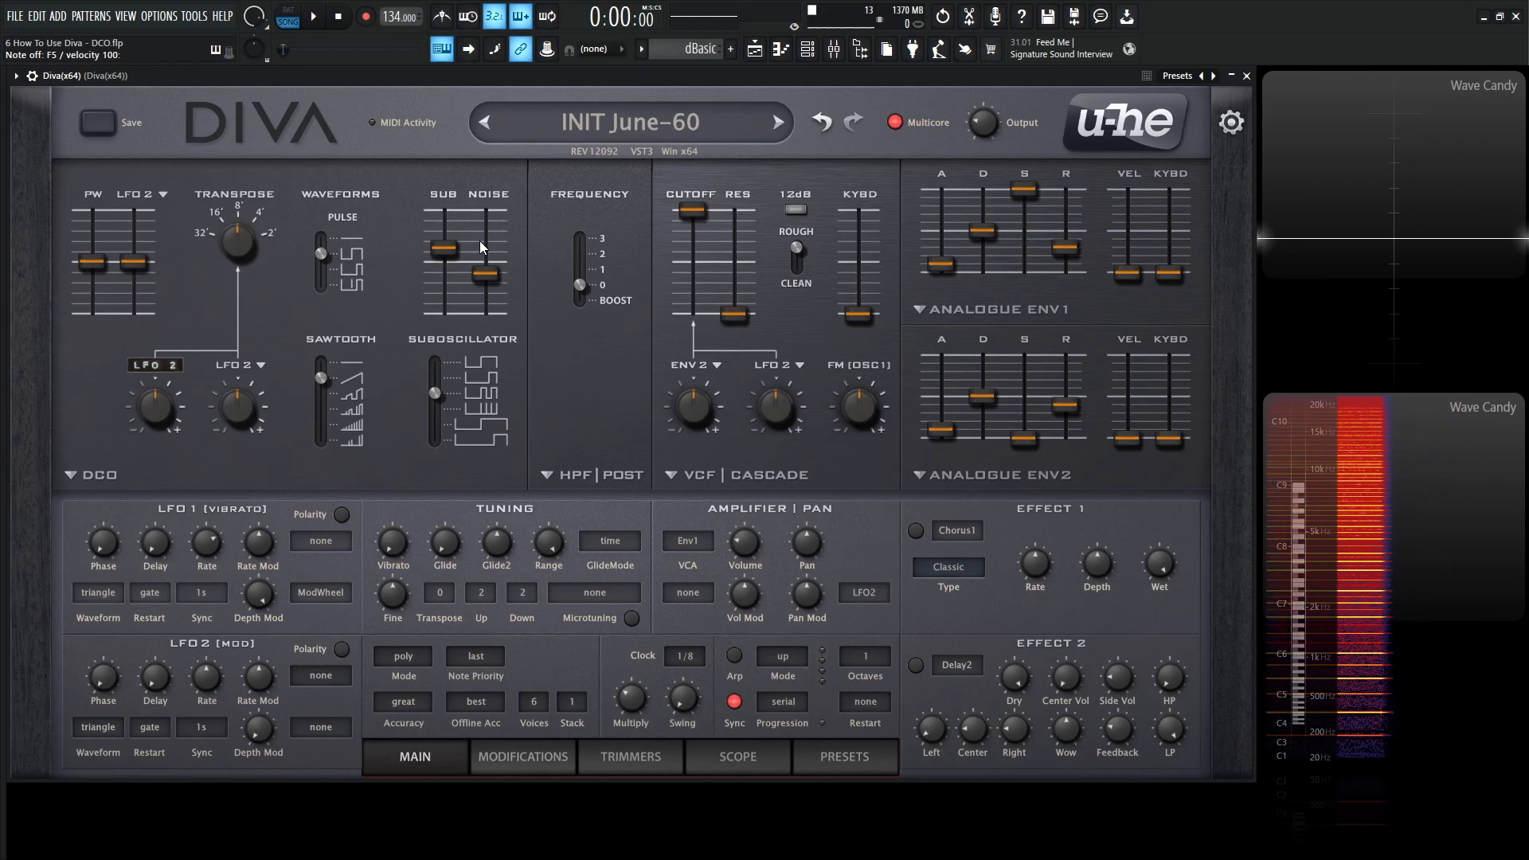
# Switch the sawtooth and the suboscillator each to its fourth shape and audition the combined sound.
pyautogui.click(339, 427)
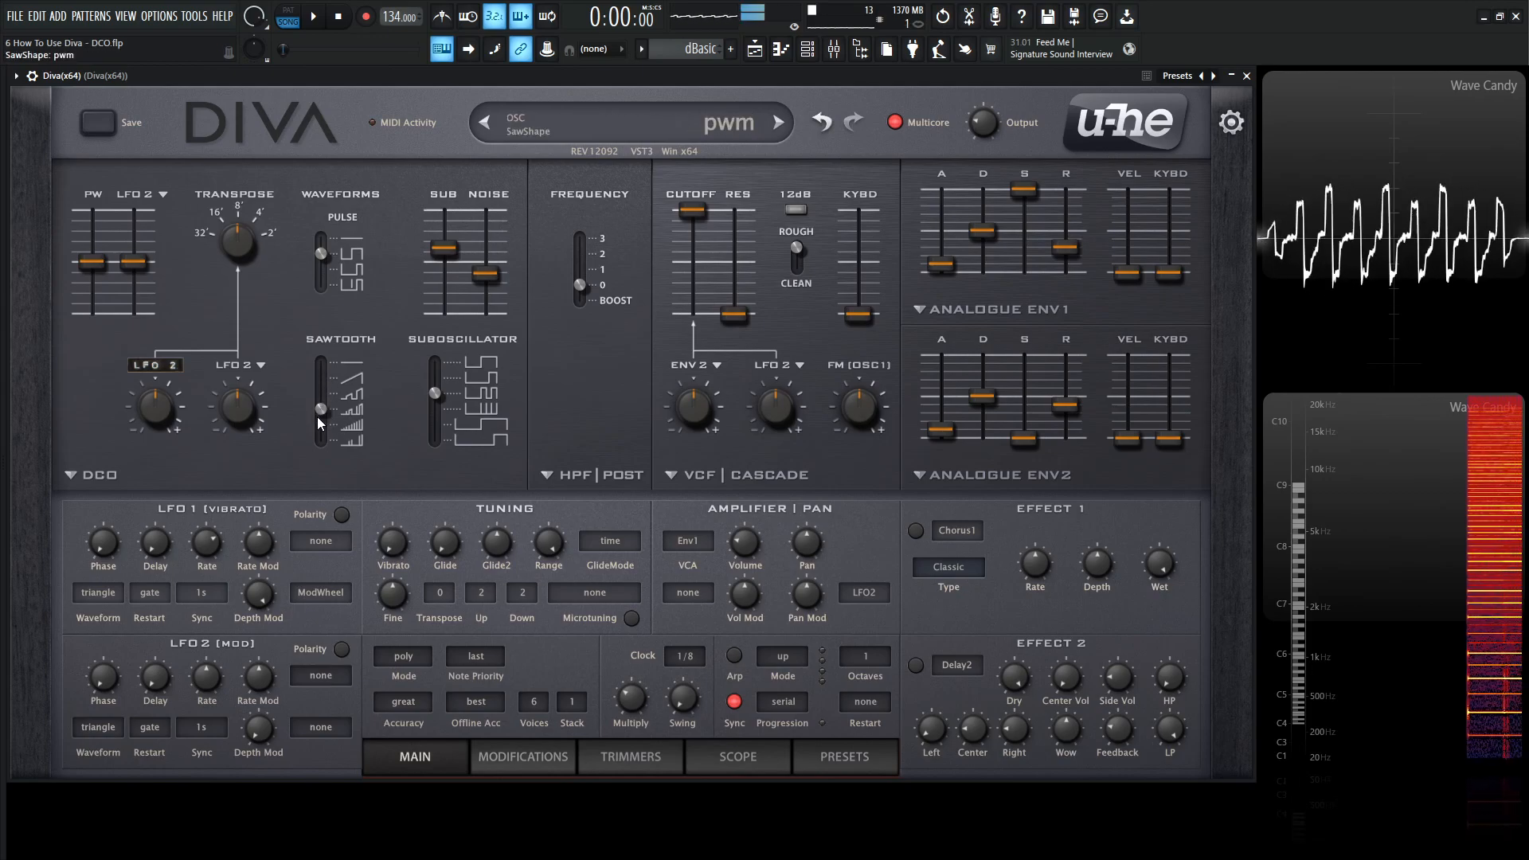
pyautogui.press('b')
pyautogui.click(436, 408)
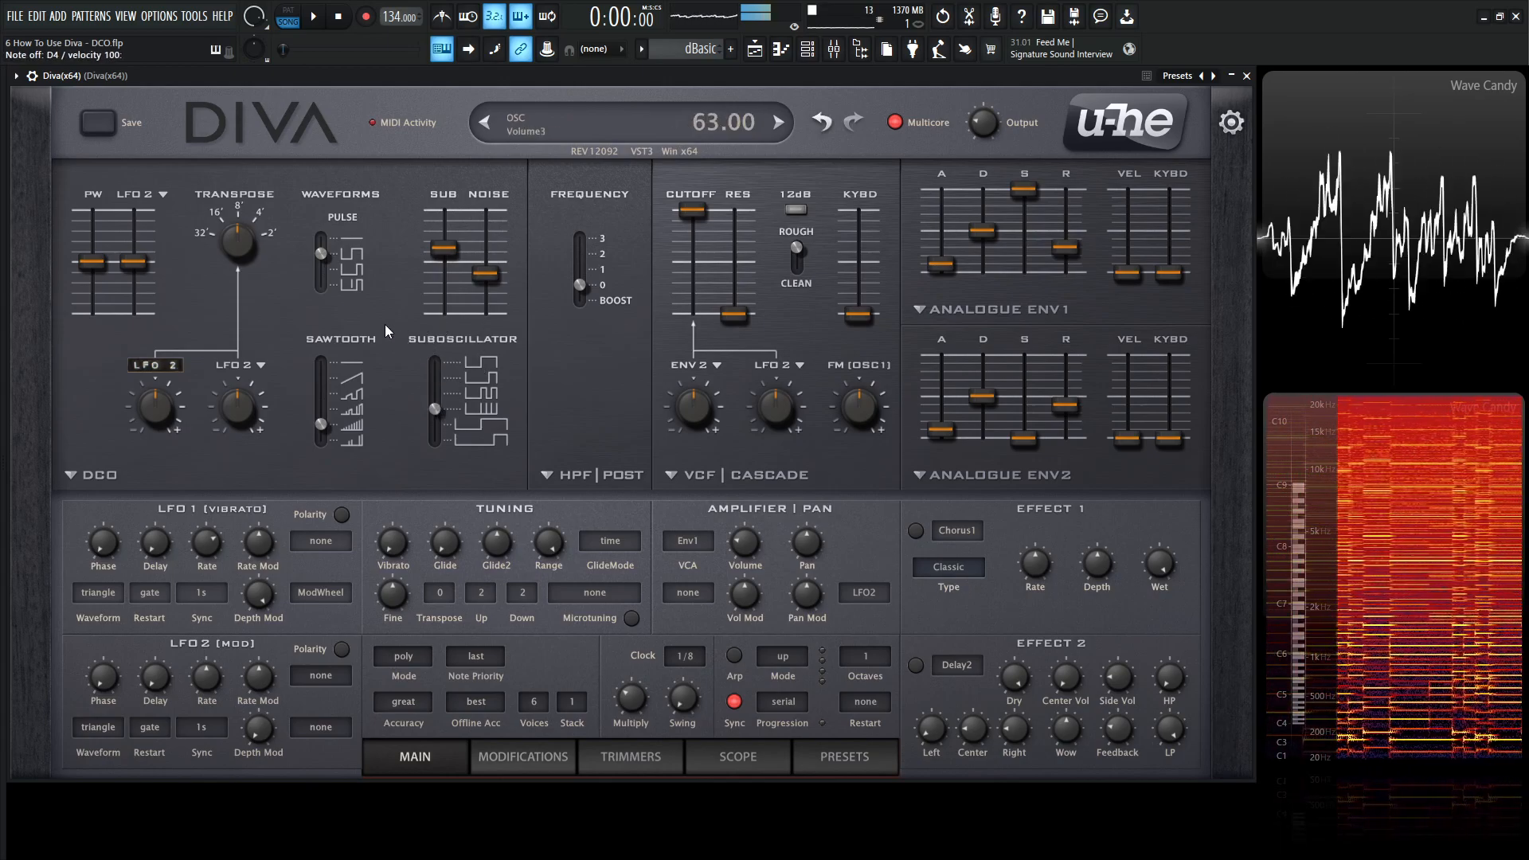
# Set the pulse to its third shape and raise the LFO 2 pulse-width modulation depth to 33.50.
pyautogui.click(322, 285)
pyautogui.moveTo(140, 266); pyautogui.dragTo(142, 224)
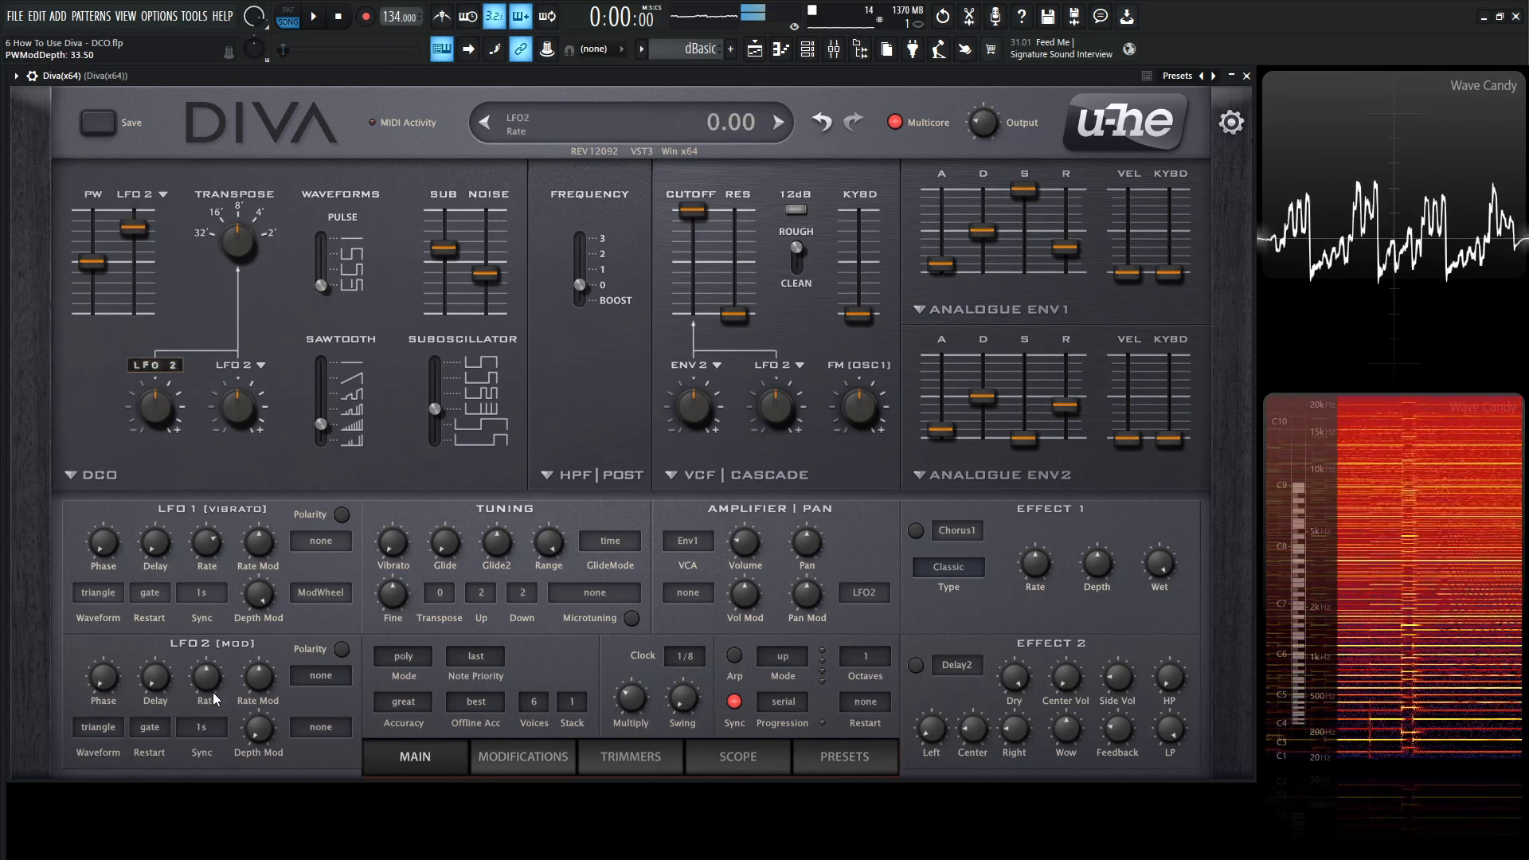